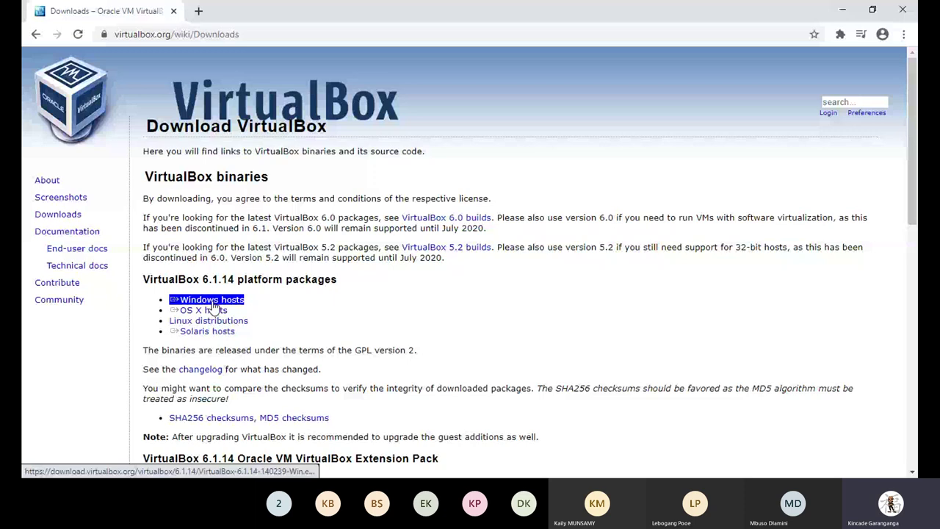
- Review the VirtualBox 6.1.14 Windows, Solaris and OS X host package links
{"action": "left_click", "coordinate": [213, 341]}
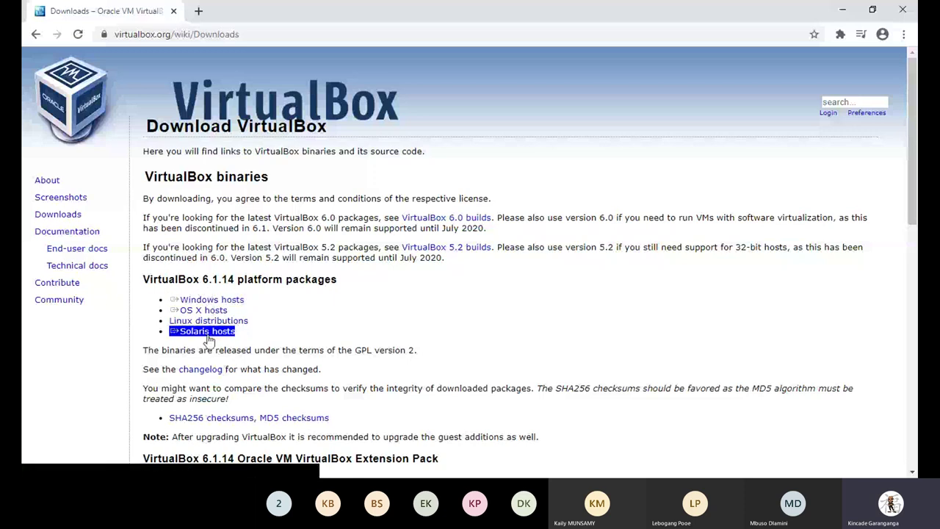
{"action": "left_click", "coordinate": [208, 299]}
{"action": "key", "text": "Tab"}
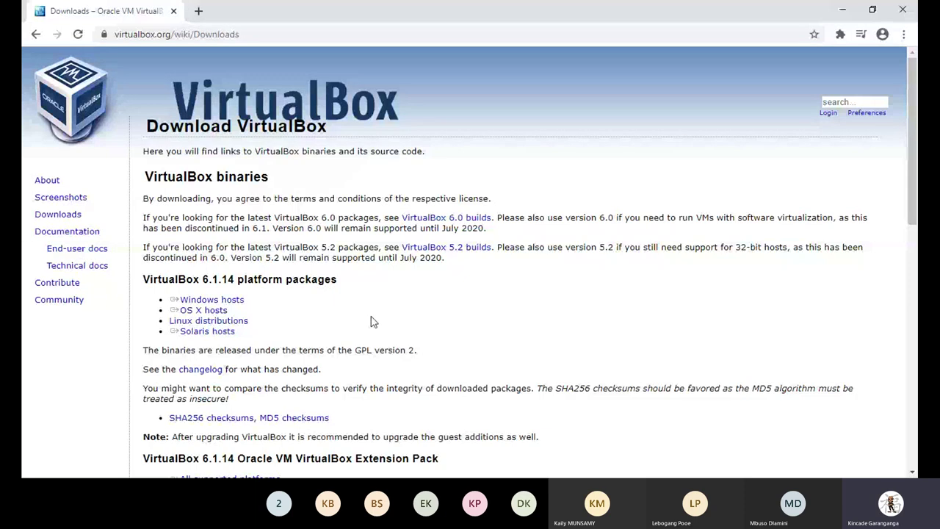
{"action": "left_click", "coordinate": [215, 311]}
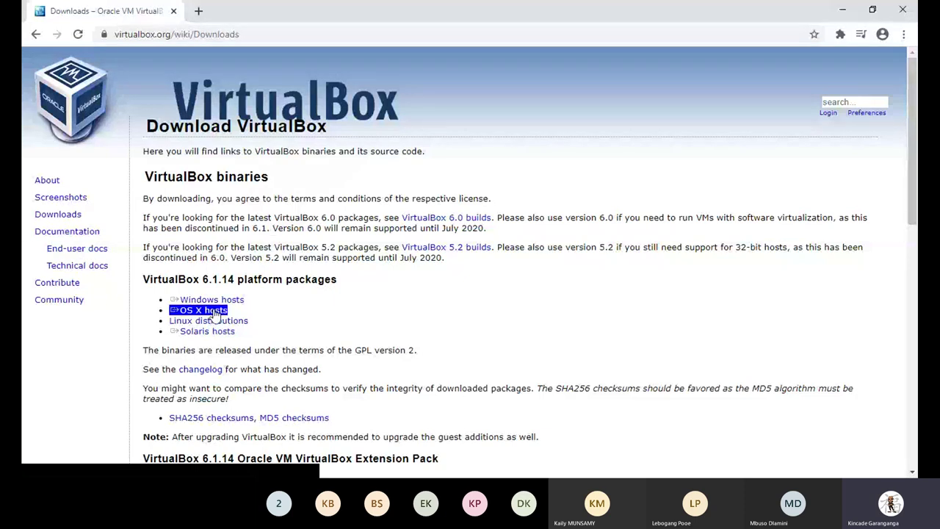
{"action": "left_click", "coordinate": [213, 301]}
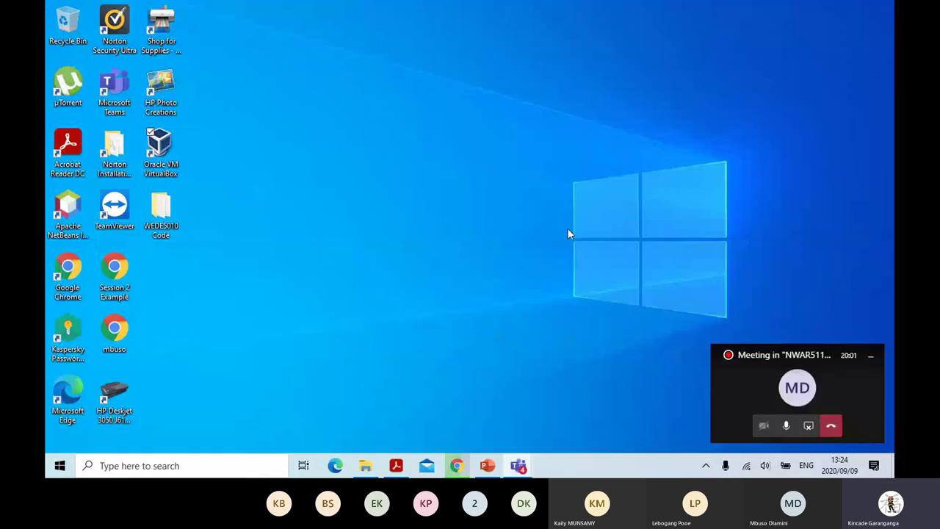
- Hide the Teams meeting mini window and launch Oracle VM VirtualBox from its desktop shortcut
{"action": "left_click", "coordinate": [871, 358]}
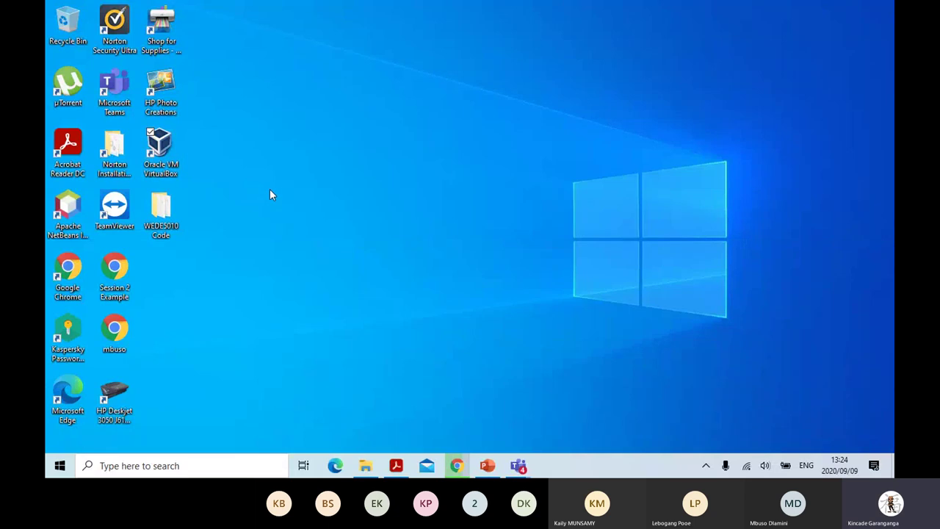
{"action": "double_click", "coordinate": [158, 147]}
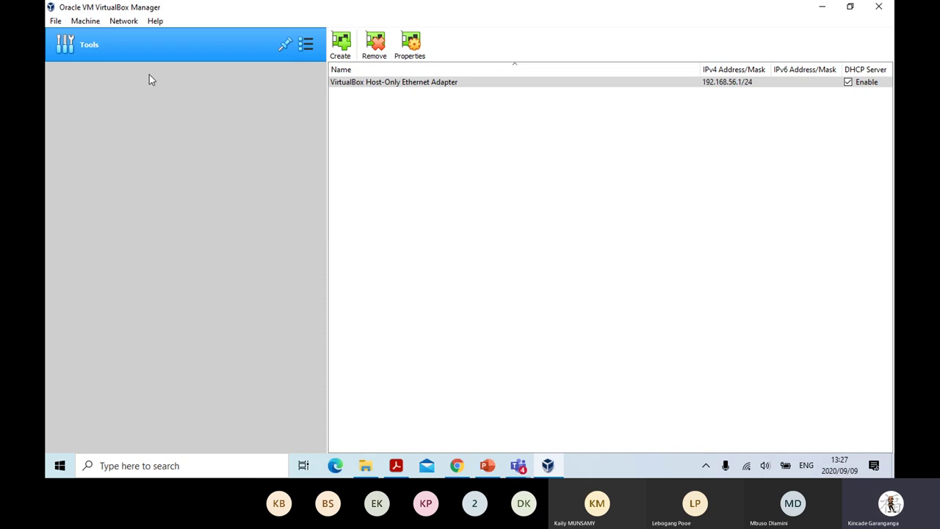
- Choose Machine > New to bring up the Create Virtual Machine wizard
{"action": "left_click", "coordinate": [83, 22]}
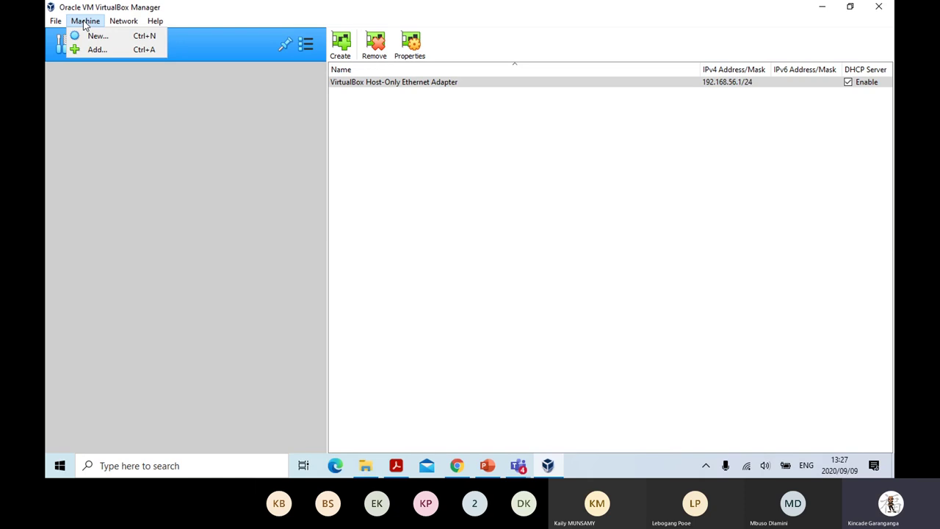
{"action": "left_click", "coordinate": [93, 36]}
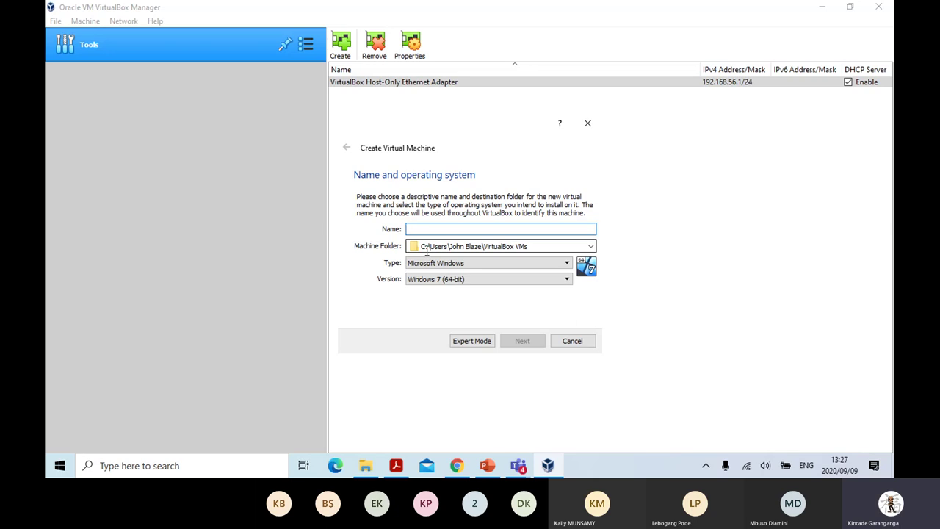
{"action": "left_click", "coordinate": [437, 269]}
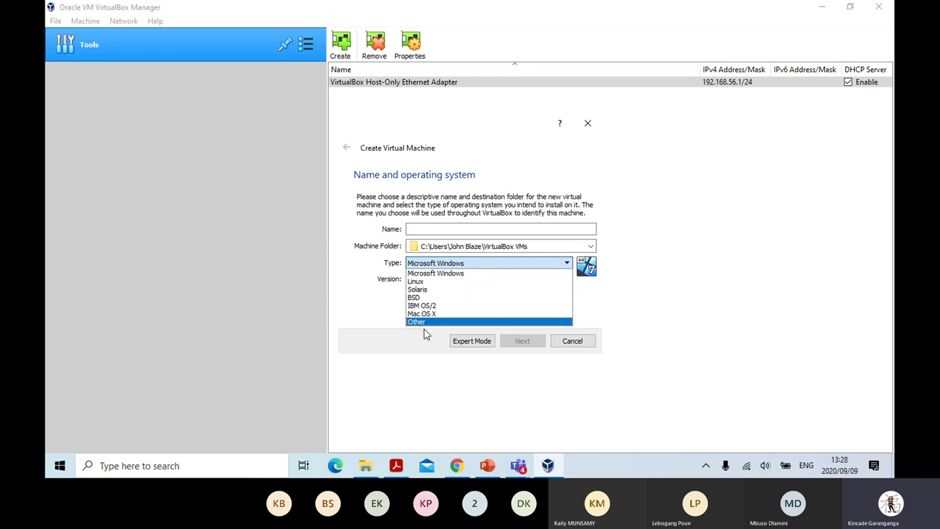
{"action": "left_click", "coordinate": [668, 250]}
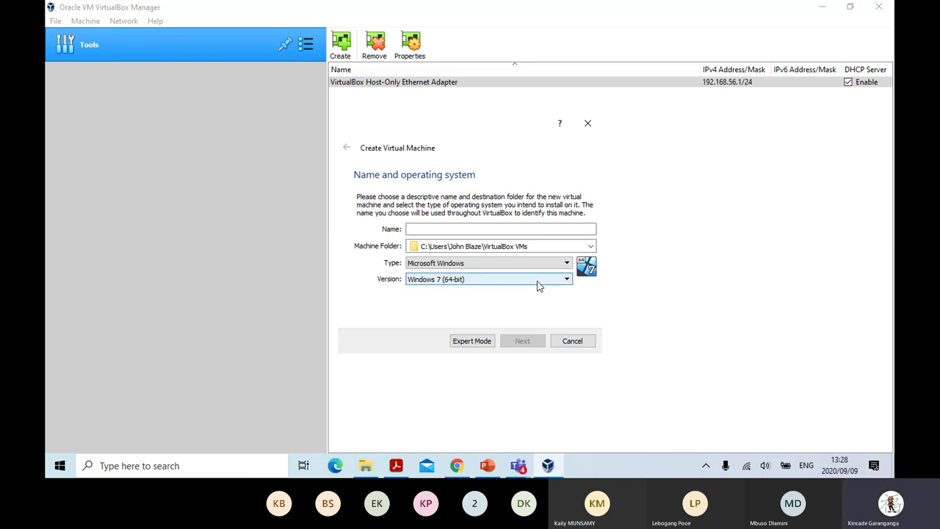
{"action": "left_click", "coordinate": [567, 280]}
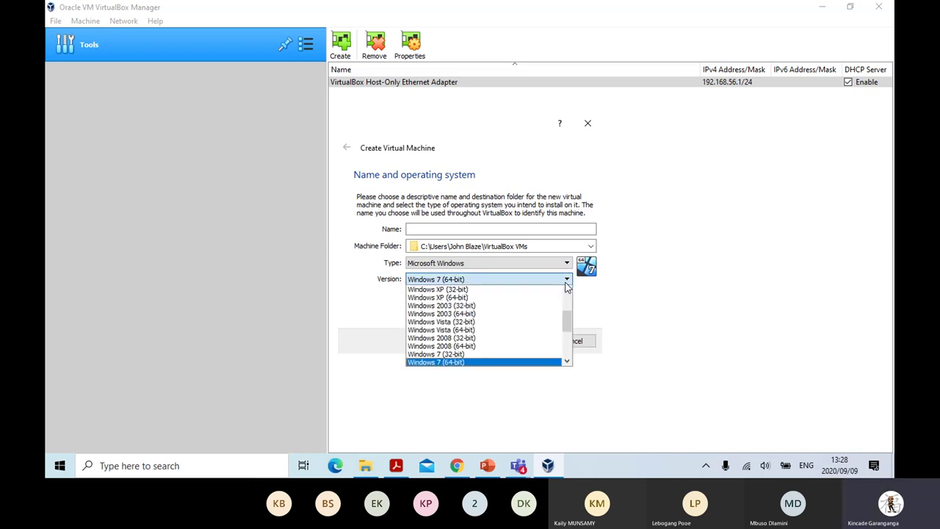
{"action": "mouse_move", "coordinate": [567, 323]}
{"action": "left_mouse_down"}
{"action": "mouse_move", "coordinate": [567, 301]}
{"action": "mouse_move", "coordinate": [566, 318]}
{"action": "left_mouse_up"}
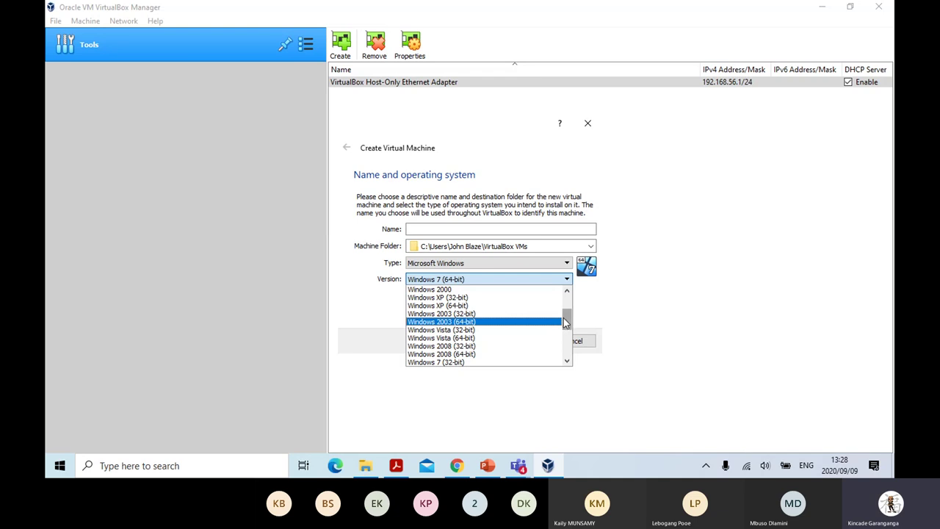
{"action": "left_click_drag", "start_coordinate": [564, 317], "coordinate": [567, 336]}
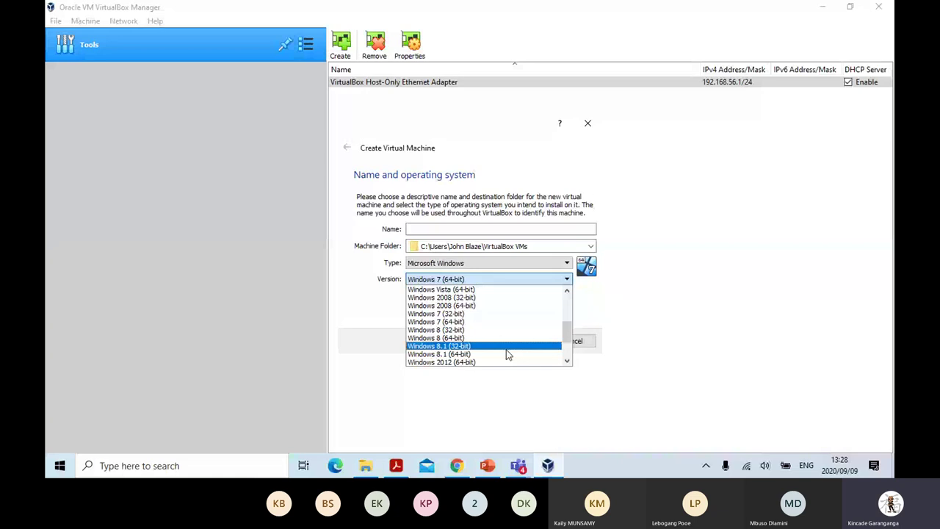
{"action": "left_click", "coordinate": [592, 126]}
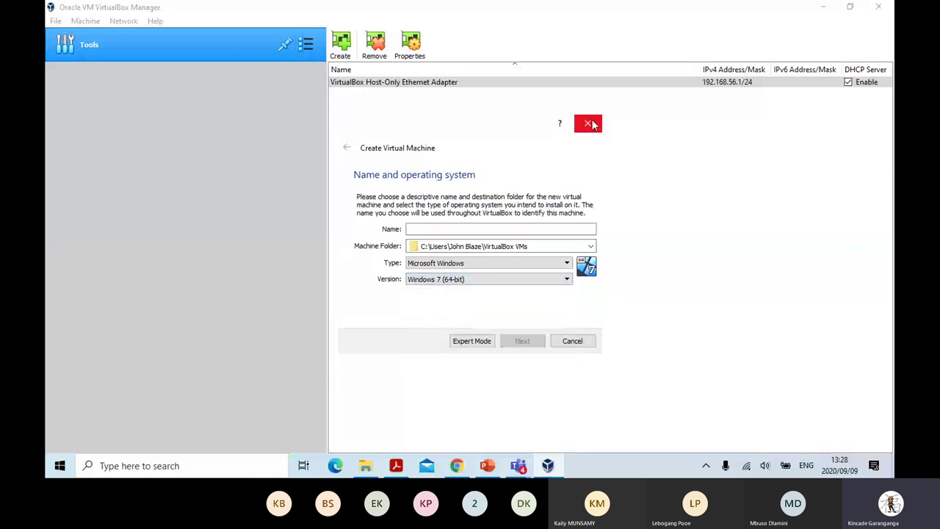
- Close the unfinished Create Virtual Machine wizard and reopen the Machine menu
{"action": "left_click", "coordinate": [590, 123]}
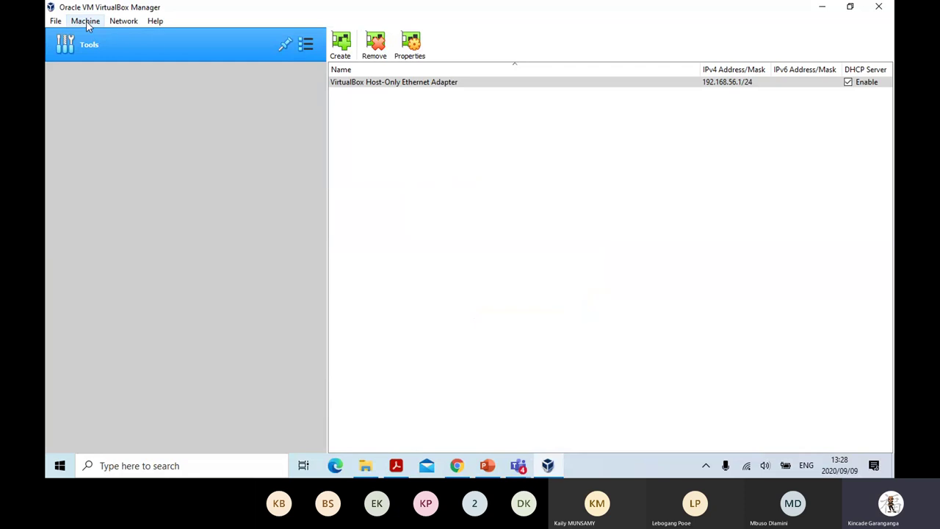
{"action": "left_click", "coordinate": [87, 25]}
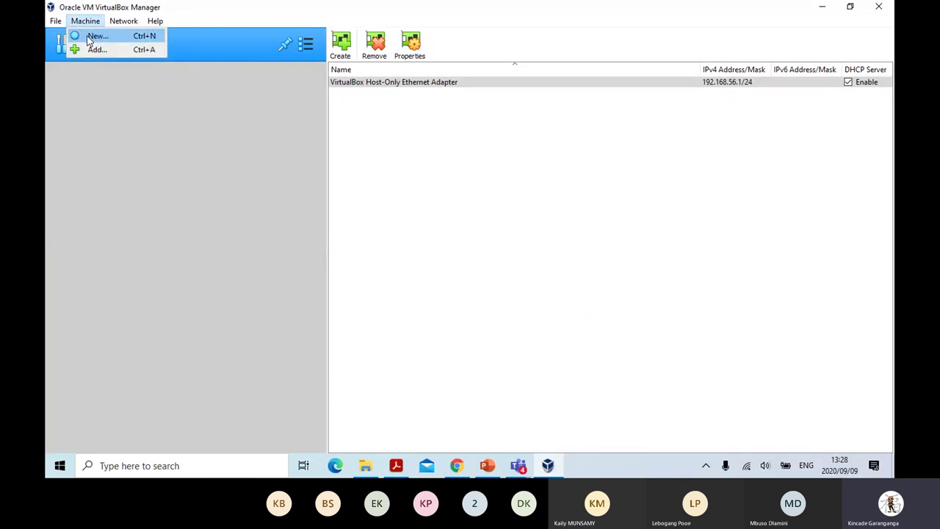
- Start a new virtual machine named 'Kincade Client' with version Windows 10 (64-bit)
{"action": "left_click", "coordinate": [109, 40]}
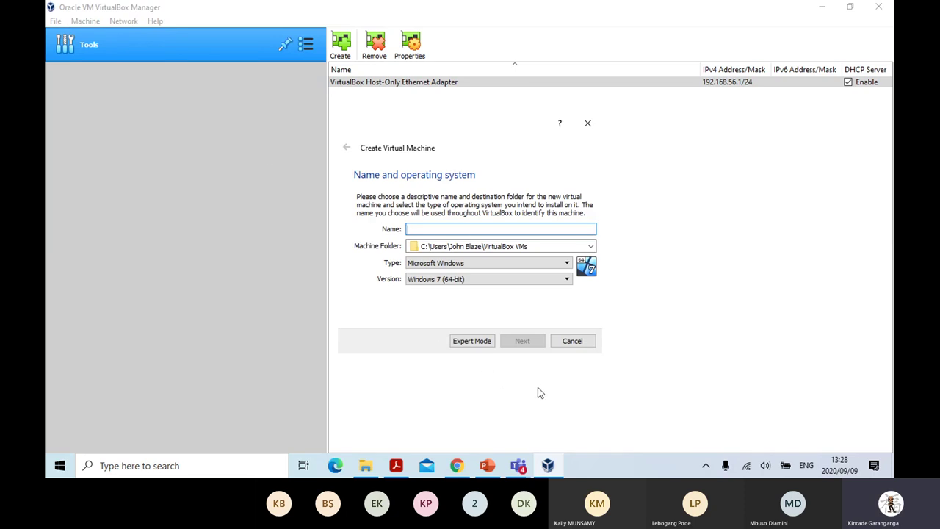
{"action": "type", "text": "Kincad"}
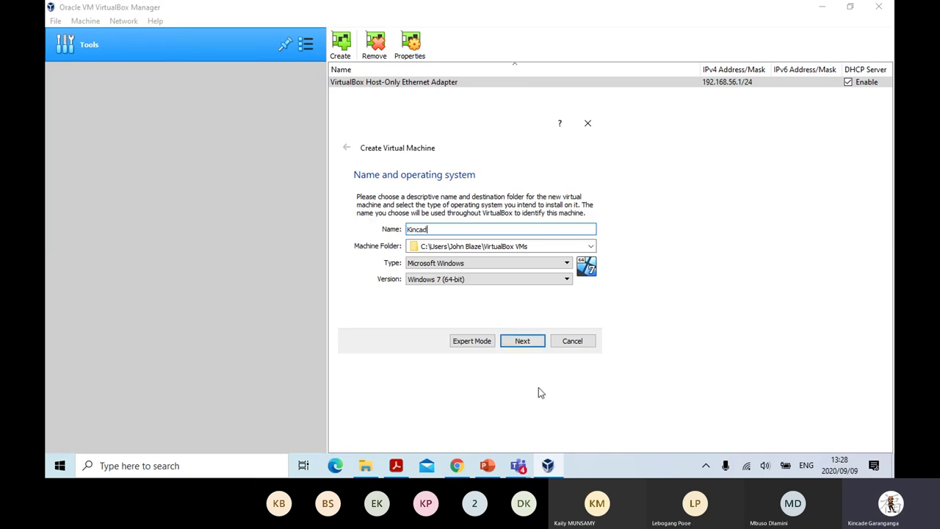
{"action": "type", "text": "e Client"}
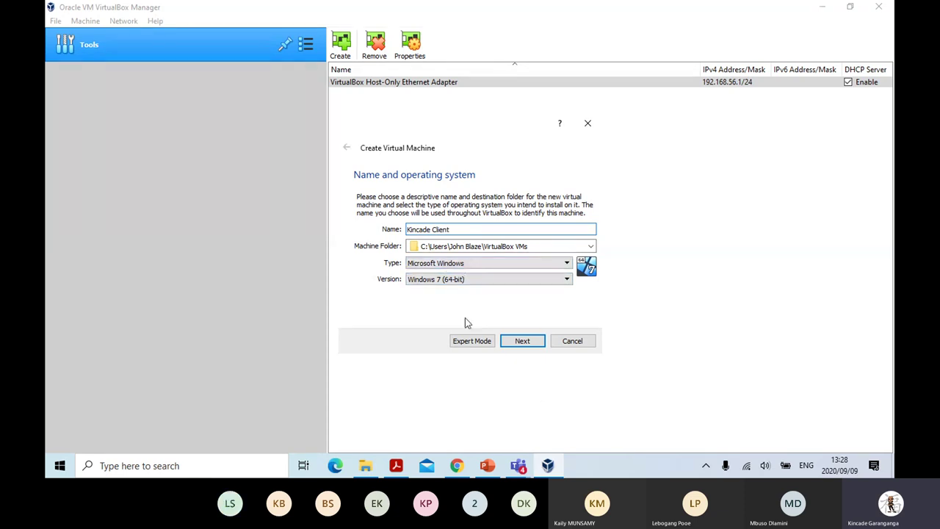
{"action": "left_click", "coordinate": [433, 281]}
{"action": "scroll", "coordinate": [453, 334], "scroll_direction": "down", "scroll_amount": 4}
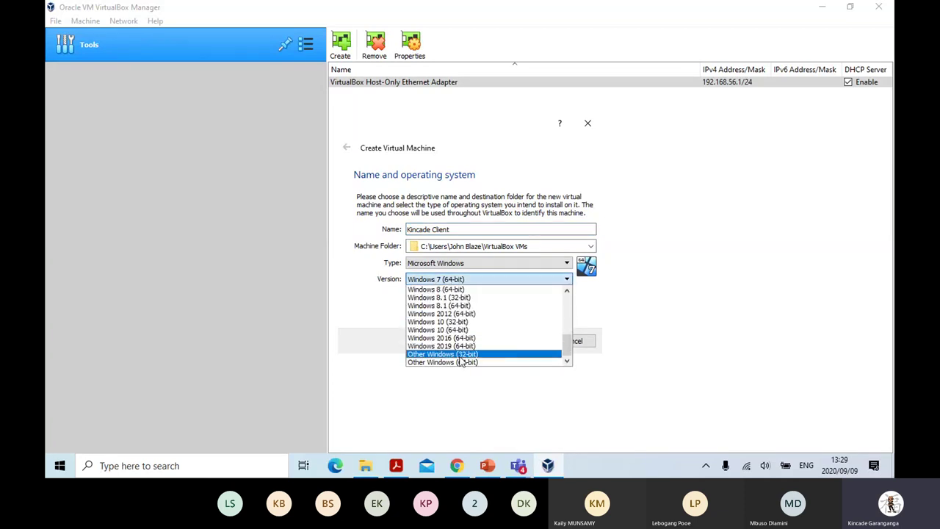
{"action": "left_click", "coordinate": [453, 331]}
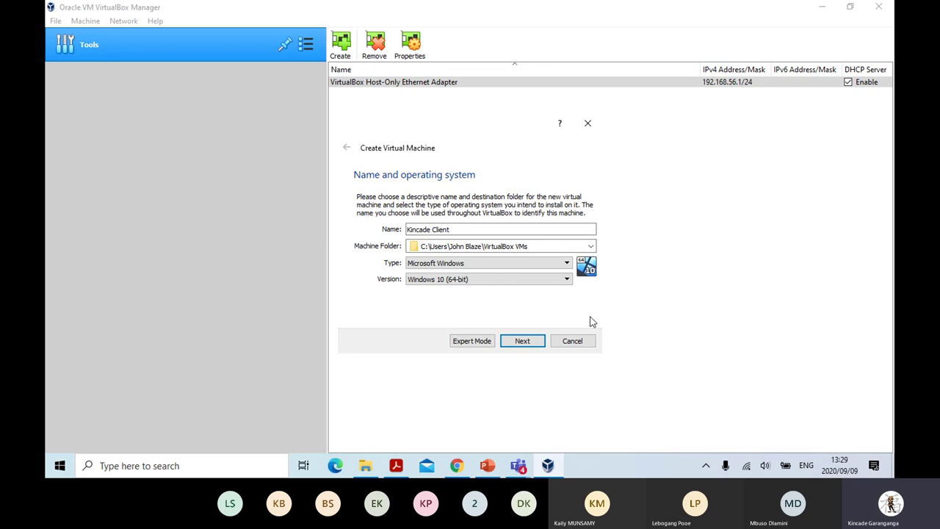
- Set the new machine's memory size to 1024 MB
{"action": "left_click", "coordinate": [521, 343]}
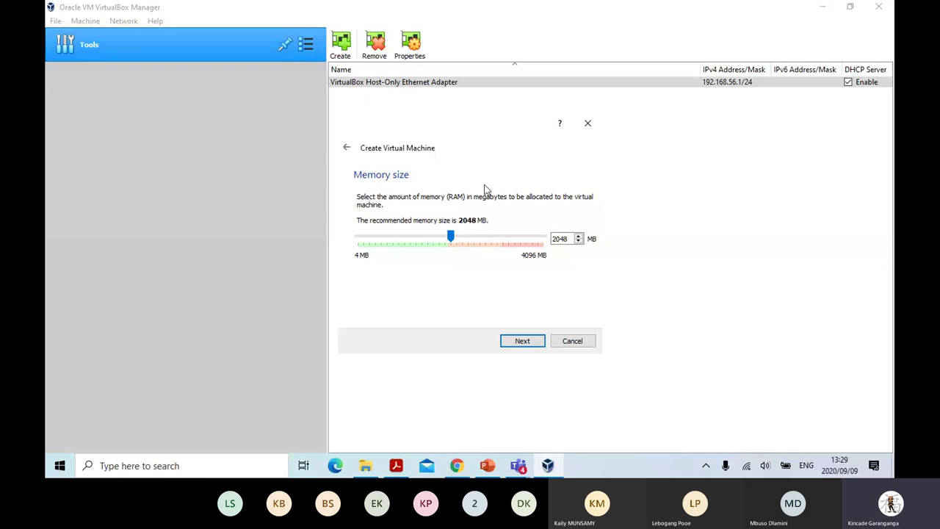
{"action": "left_click_drag", "start_coordinate": [450, 237], "coordinate": [404, 235]}
- Advance to the Hard disk page, keeping the option to create a new virtual disk
{"action": "mouse_move", "coordinate": [518, 466]}
{"action": "left_click", "coordinate": [521, 342]}
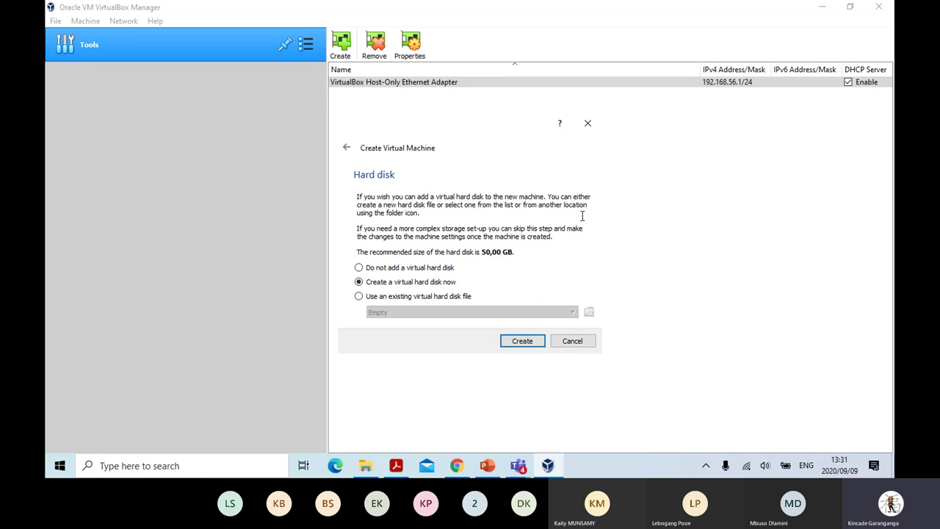
{"action": "left_click", "coordinate": [519, 466]}
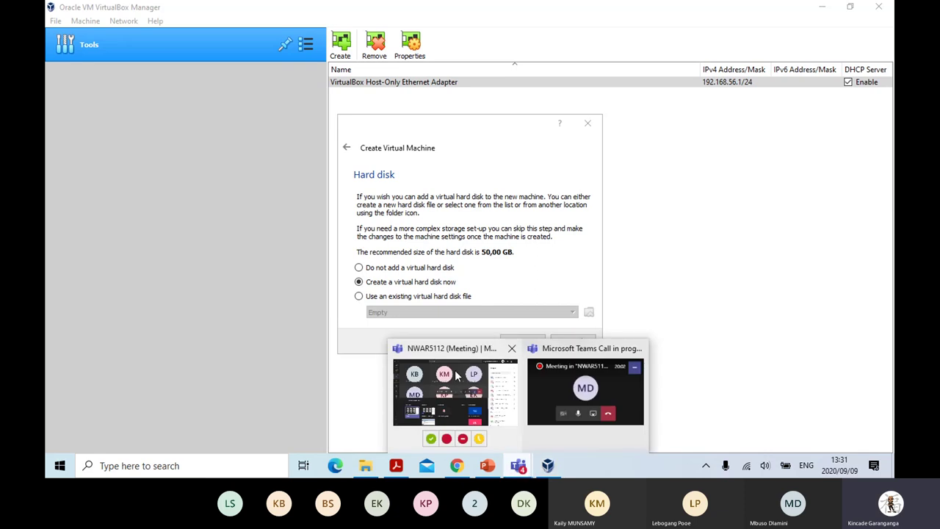
{"action": "left_click", "coordinate": [455, 375]}
{"action": "left_click", "coordinate": [601, 356]}
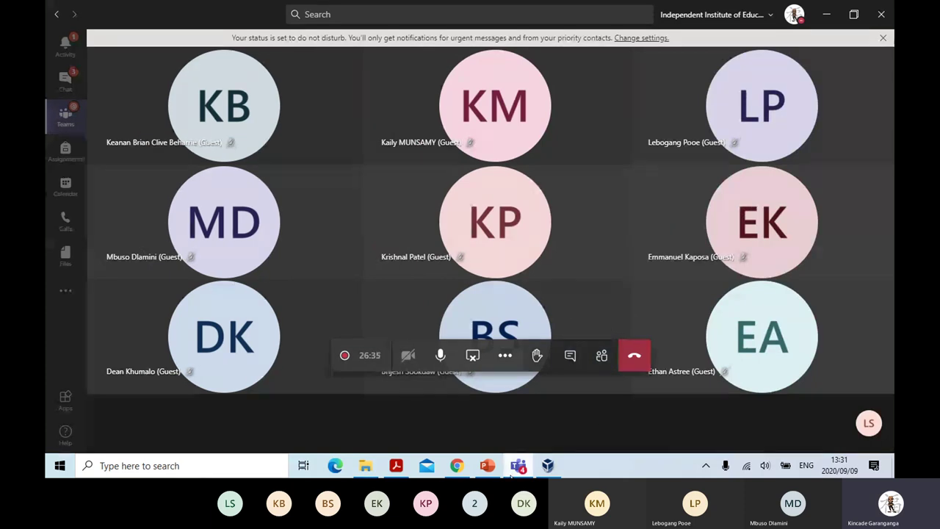
{"action": "left_click", "coordinate": [891, 471]}
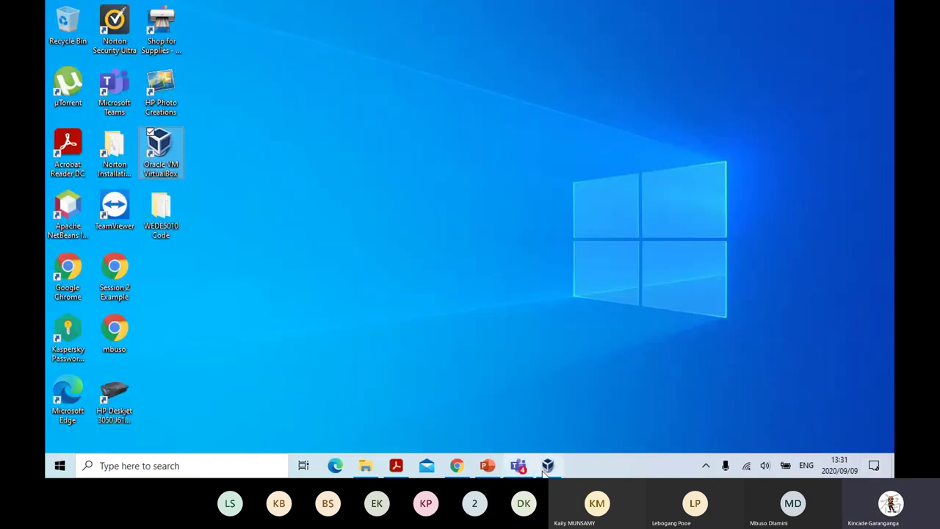
{"action": "left_click", "coordinate": [547, 470]}
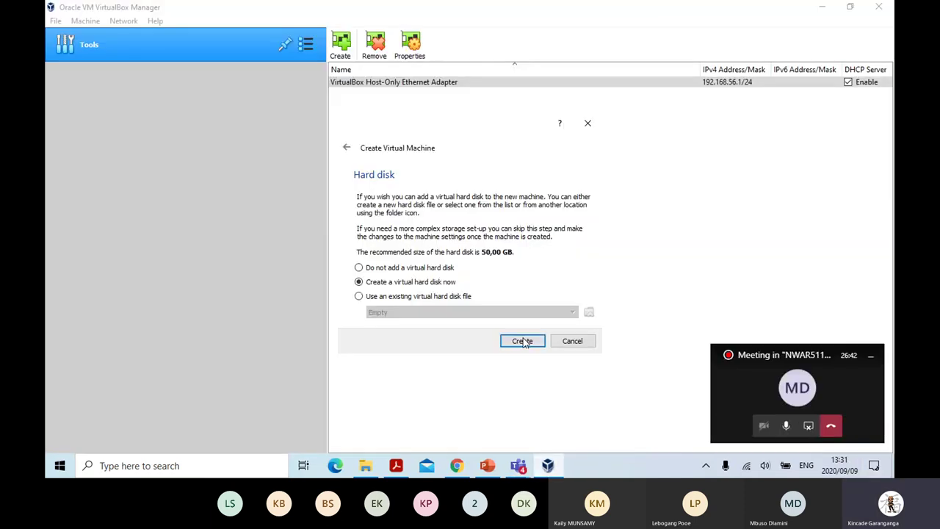
- Minimise the Teams mini window and begin creating the new virtual hard disk
{"action": "left_click", "coordinate": [870, 356]}
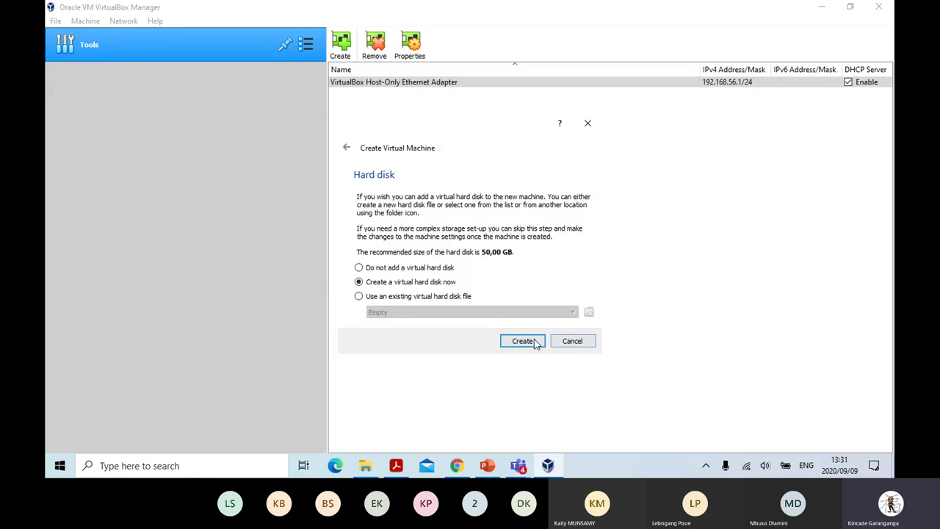
{"action": "left_click", "coordinate": [521, 340]}
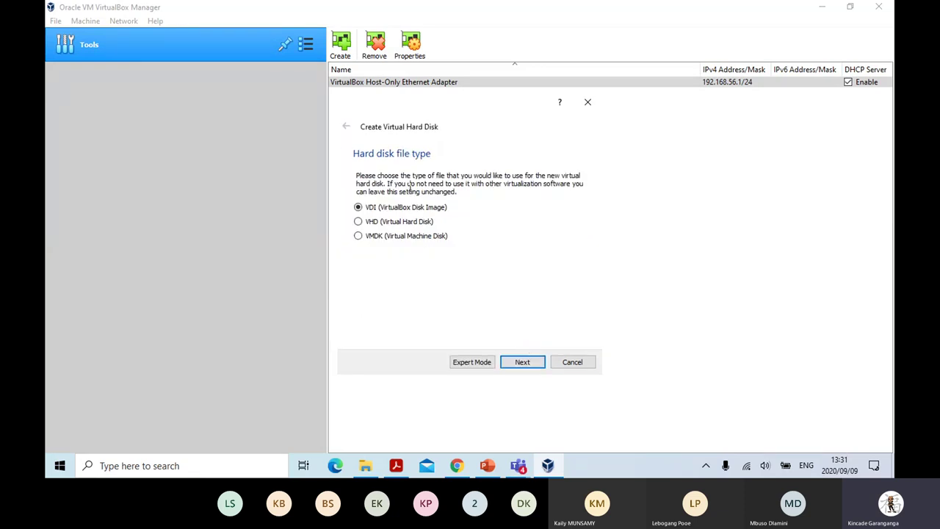
- Choose VHD (Virtual Hard Disk) as the disk file type
{"action": "left_click", "coordinate": [358, 221]}
{"action": "left_click", "coordinate": [518, 366]}
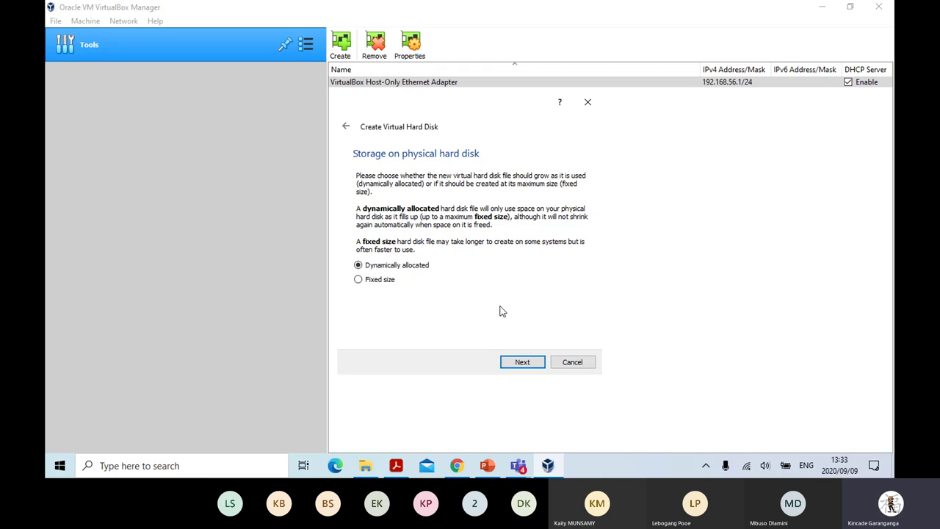
- Keep dynamic allocation and the 50,00 GB size, and create Kincade Client.vhd
{"action": "left_click", "coordinate": [516, 362]}
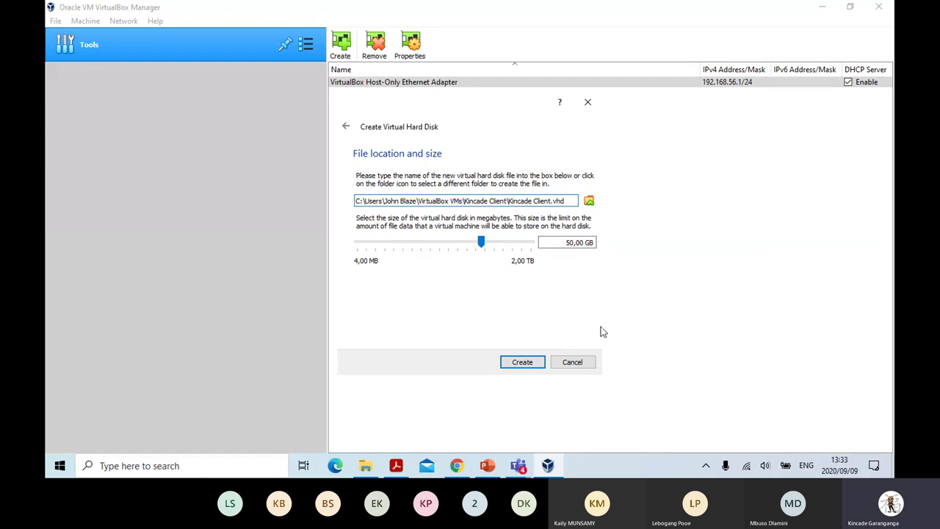
{"action": "left_click", "coordinate": [524, 363]}
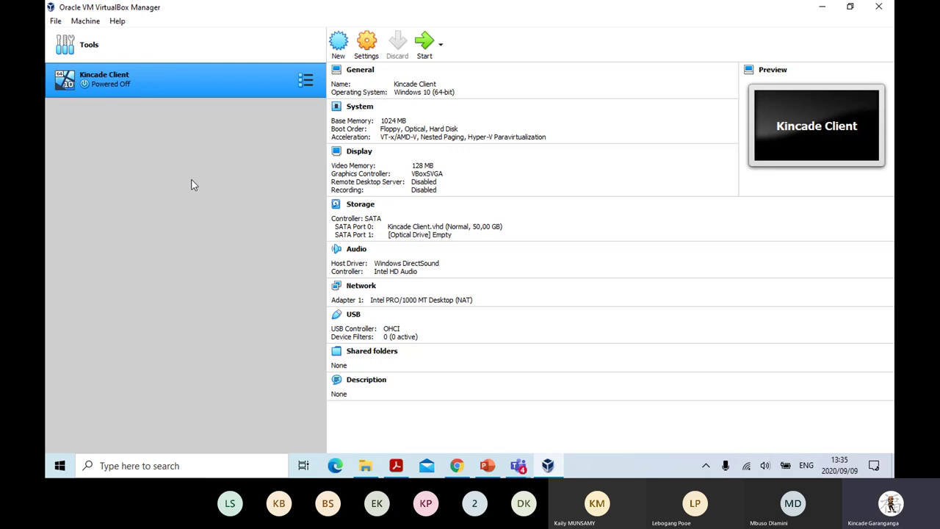
{"action": "left_click", "coordinate": [85, 21]}
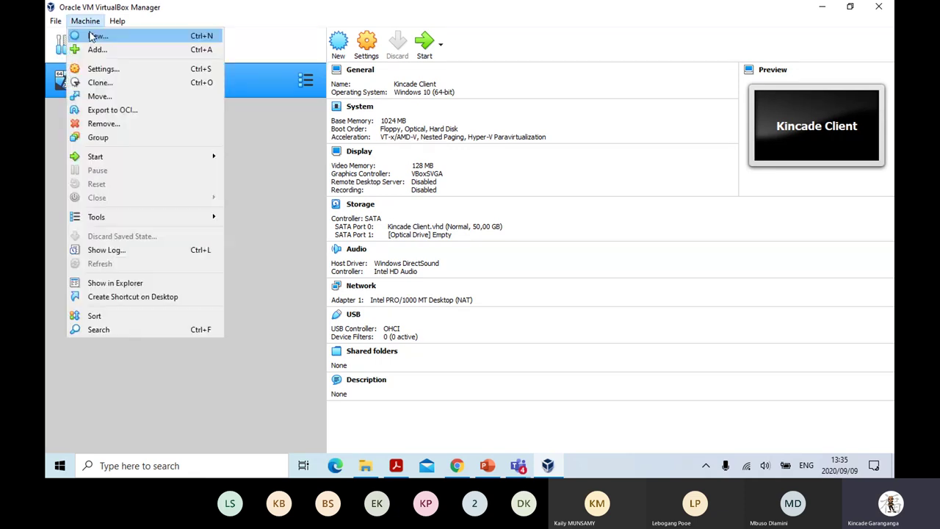
- Begin a new virtual machine named 'Kincade Server' with version Windows 2012 (64-bit)
{"action": "left_click", "coordinate": [91, 36]}
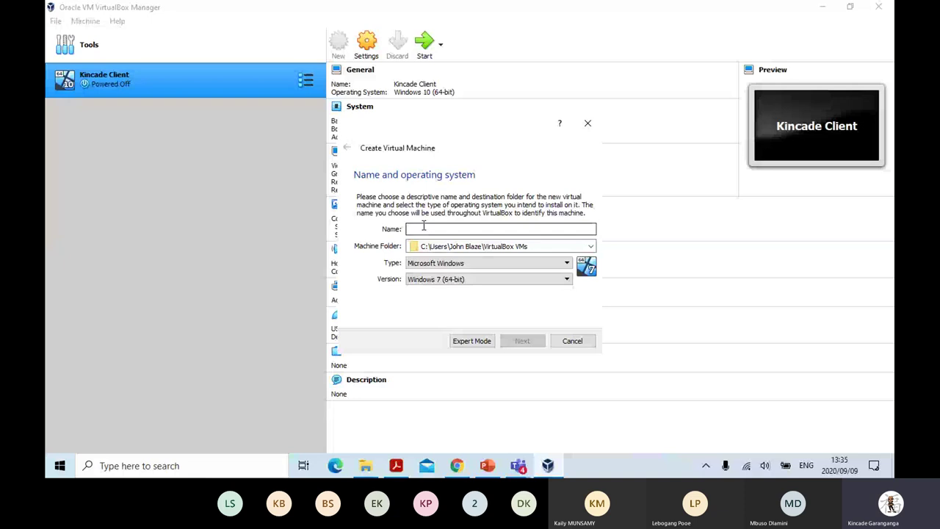
{"action": "type", "text": "Kincade Server"}
{"action": "left_click", "coordinate": [441, 279]}
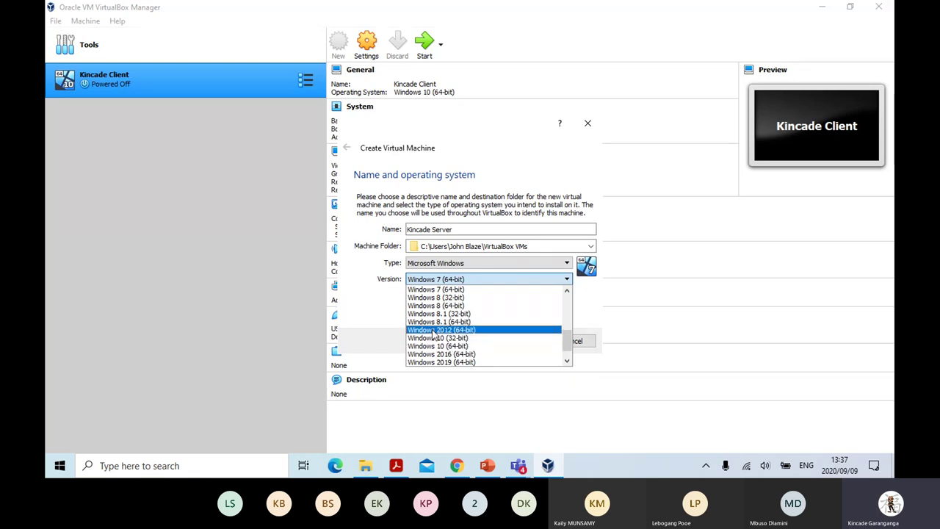
{"action": "left_click", "coordinate": [434, 336]}
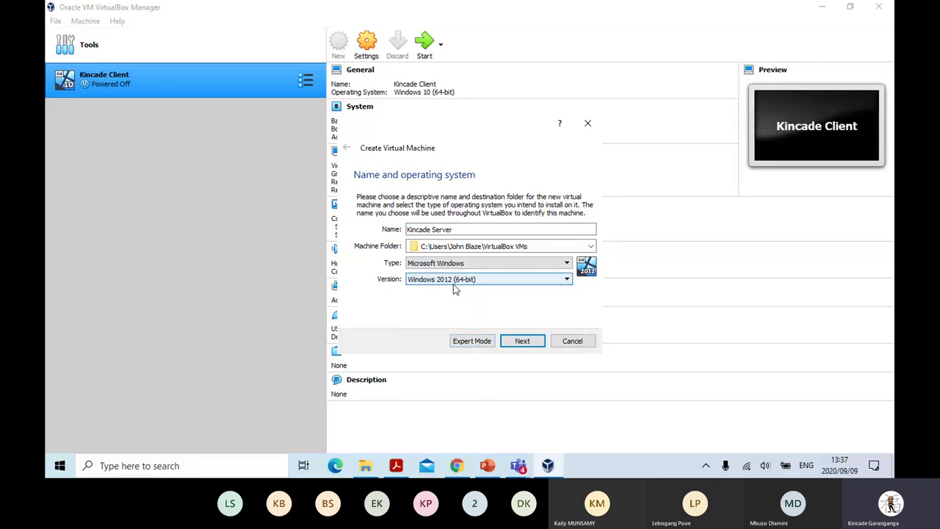
- Lower Kincade Server's memory to 1405 MB and advance to the Hard disk page
{"action": "left_click", "coordinate": [521, 343]}
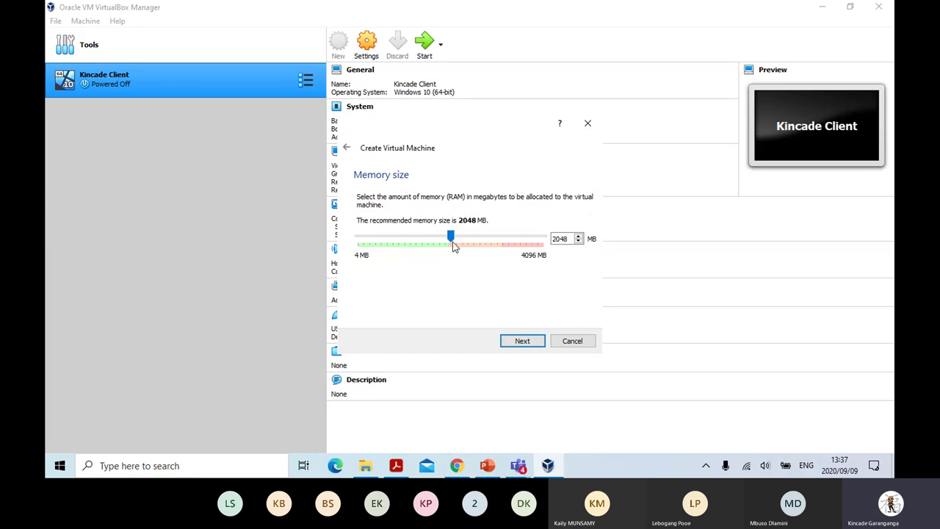
{"action": "left_click_drag", "start_coordinate": [451, 235], "coordinate": [404, 234]}
{"action": "left_click", "coordinate": [512, 342]}
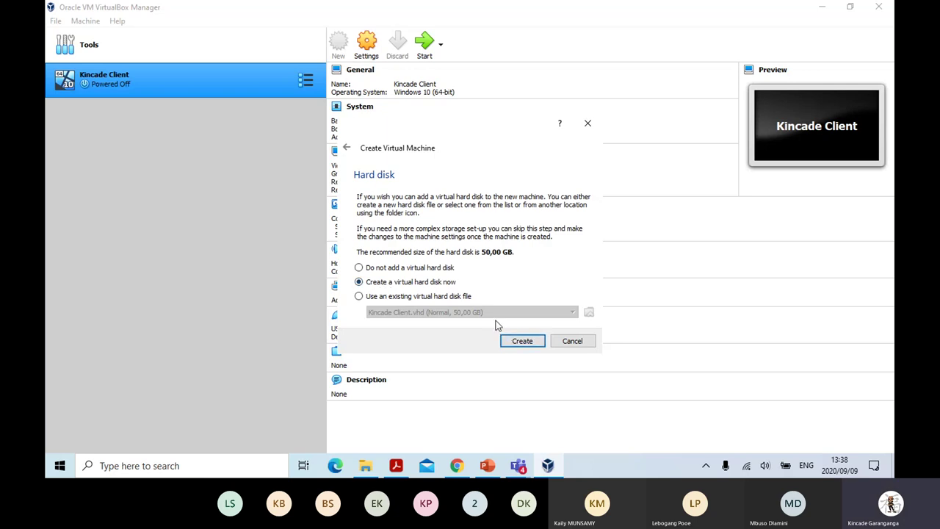
- Create a dynamically allocated 50,00 GB VHD disk, completing the Kincade Server machine
{"action": "left_click", "coordinate": [514, 344]}
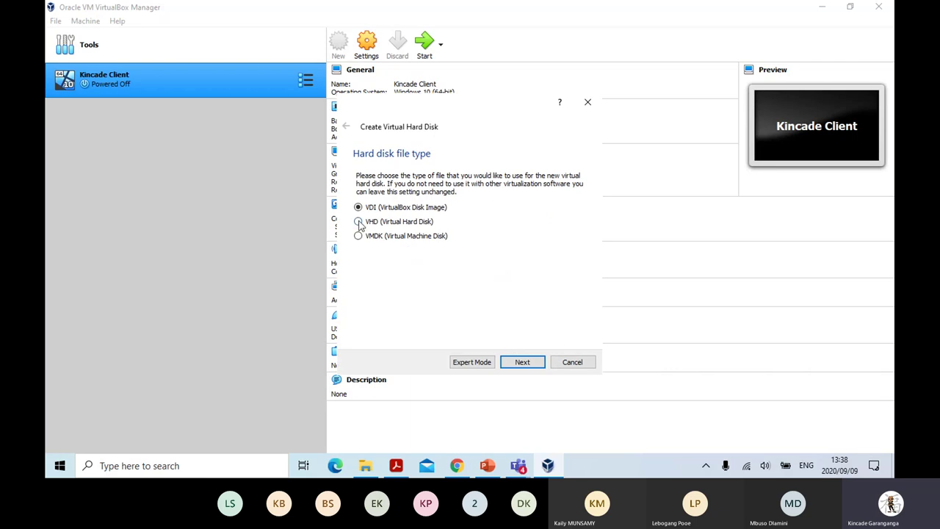
{"action": "left_click", "coordinate": [359, 221]}
{"action": "left_click", "coordinate": [520, 364]}
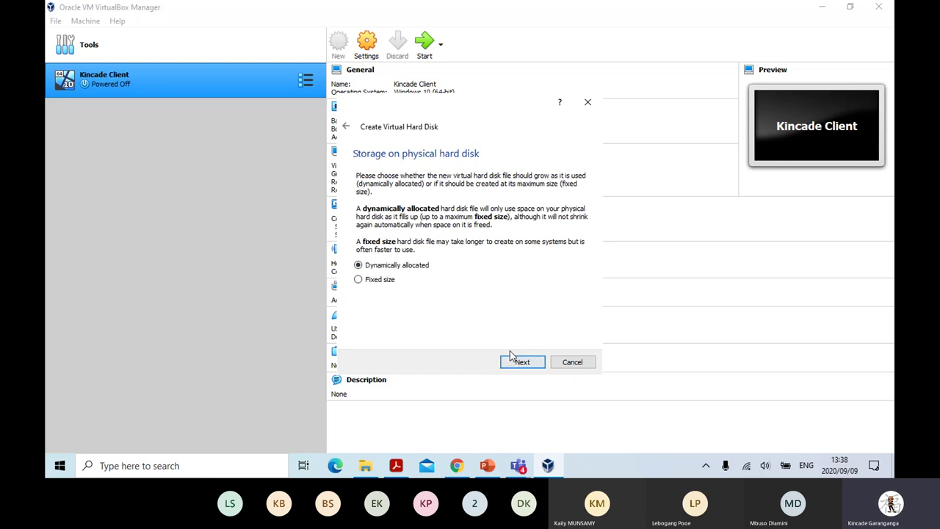
{"action": "left_click", "coordinate": [522, 363]}
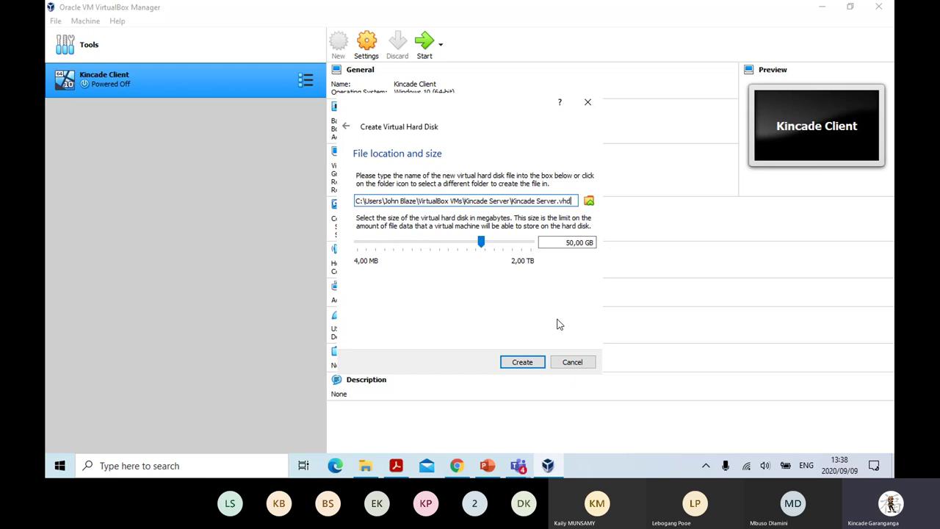
{"action": "left_click", "coordinate": [522, 363]}
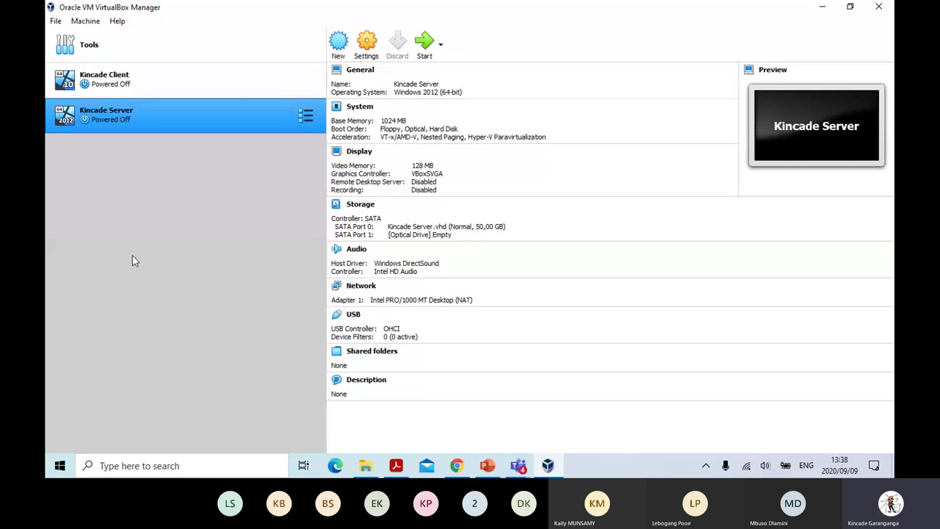
{"action": "left_click", "coordinate": [137, 91]}
{"action": "left_click", "coordinate": [129, 120]}
- Compare Kincade Client and Kincade Server details in the machine list, finishing on Kincade Client
{"action": "left_click", "coordinate": [140, 84]}
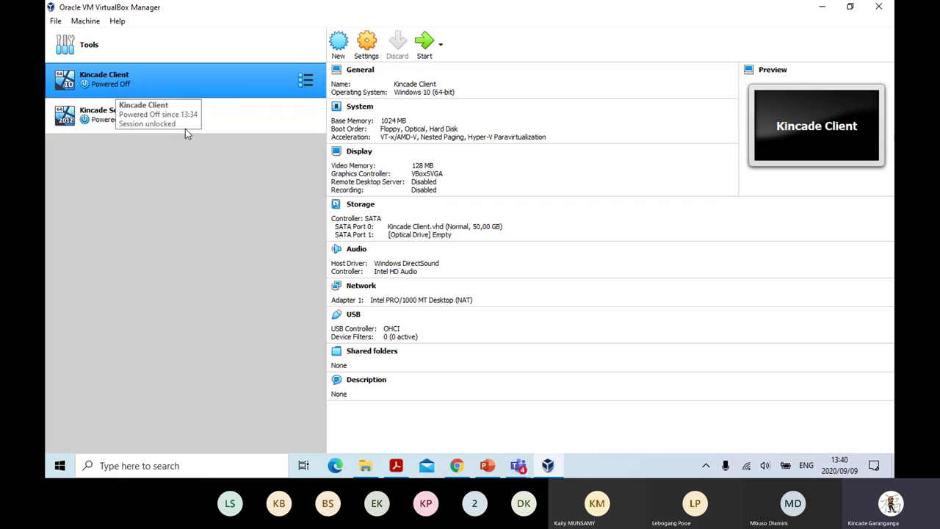
{"action": "left_click", "coordinate": [176, 120]}
{"action": "left_click", "coordinate": [174, 80]}
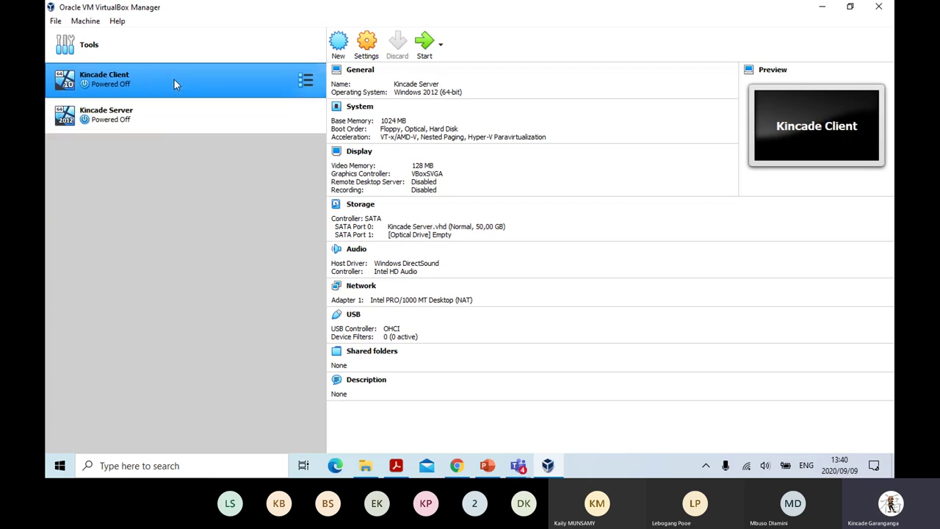
{"action": "left_click", "coordinate": [171, 120]}
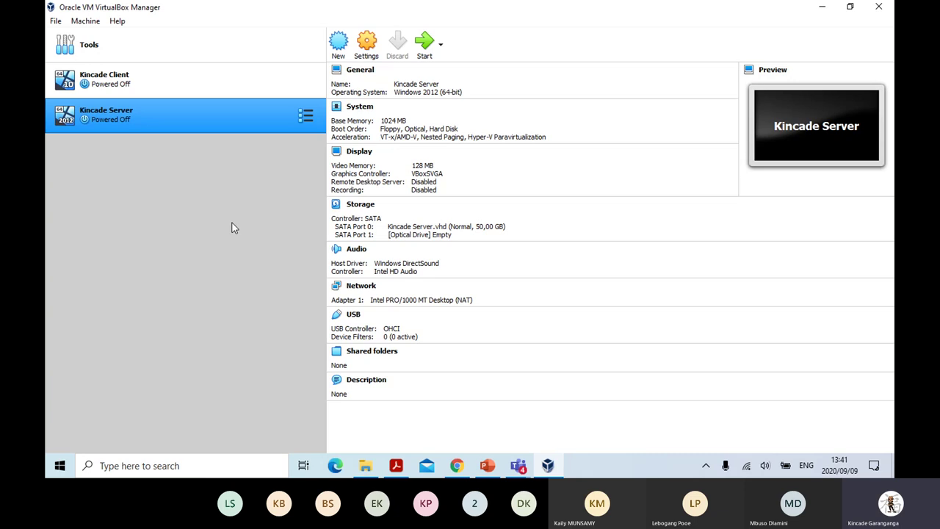
{"action": "left_click", "coordinate": [178, 86]}
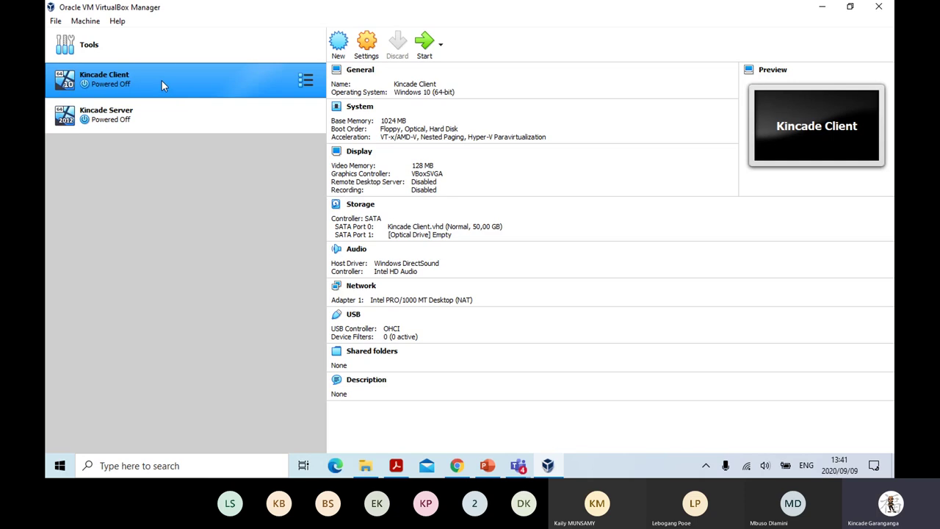
{"action": "right_click", "coordinate": [191, 85]}
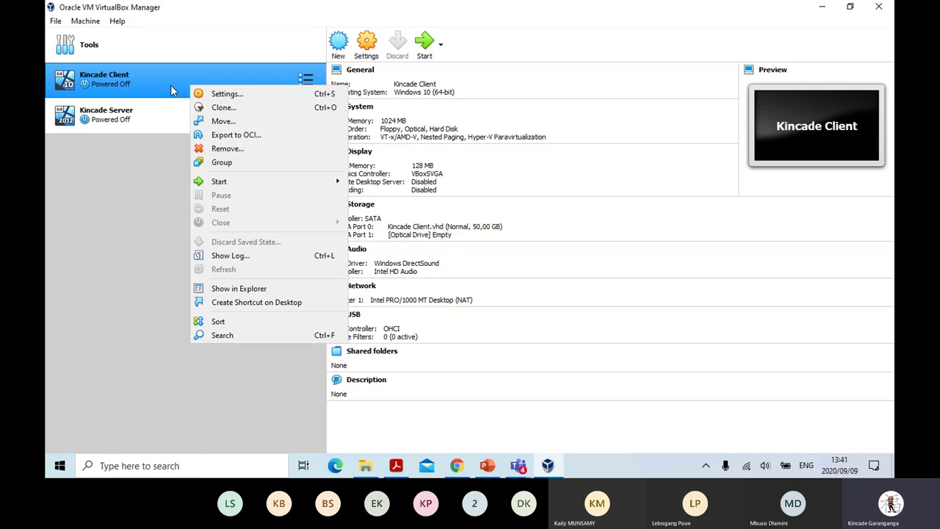
{"action": "left_click", "coordinate": [233, 96]}
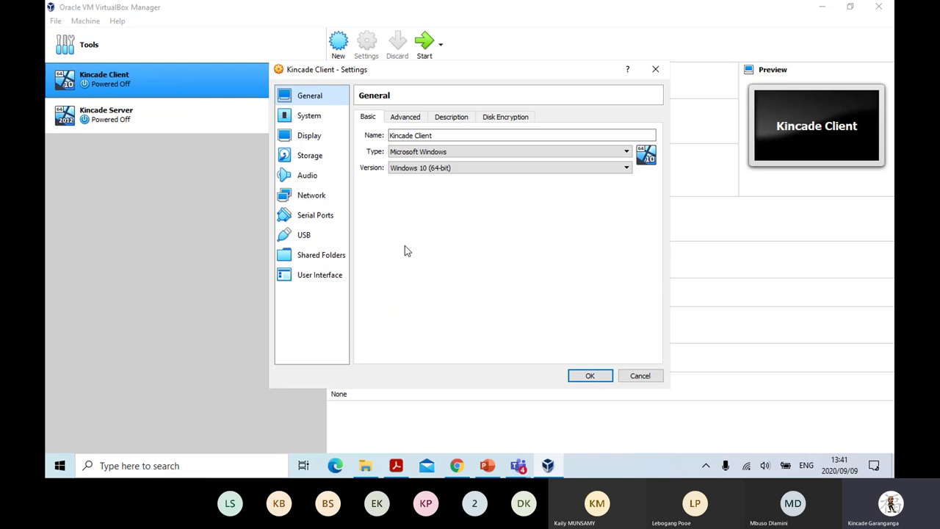
- Show the Network page of Kincade Client's settings, with Adapter 1 on NAT
{"action": "left_click", "coordinate": [309, 200]}
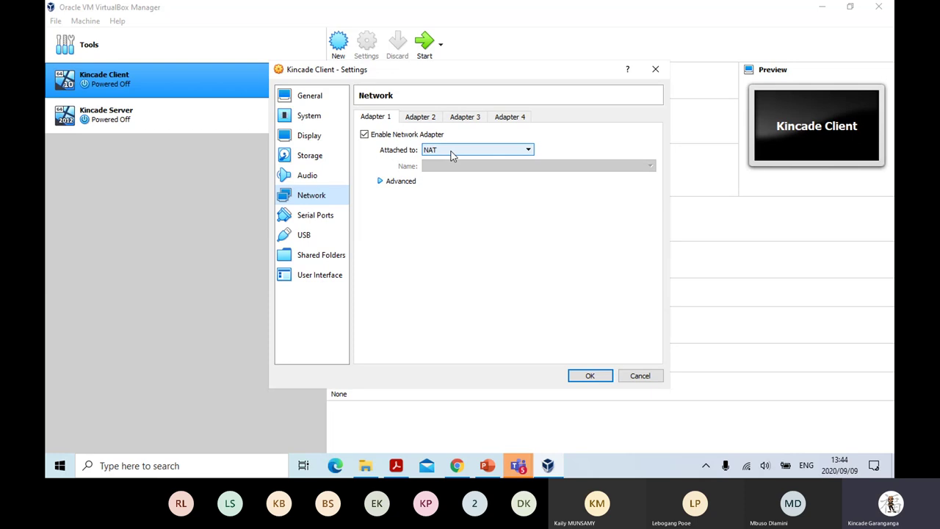
- Switch Kincade Client's Adapter 1 from NAT to Internal Network 'intnet' and confirm with OK
{"action": "left_click", "coordinate": [452, 152]}
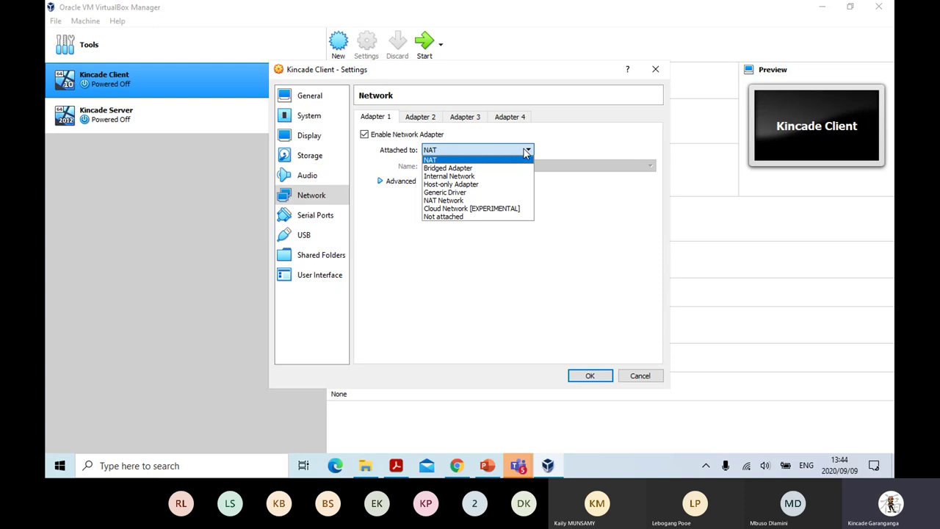
{"action": "left_click", "coordinate": [455, 176]}
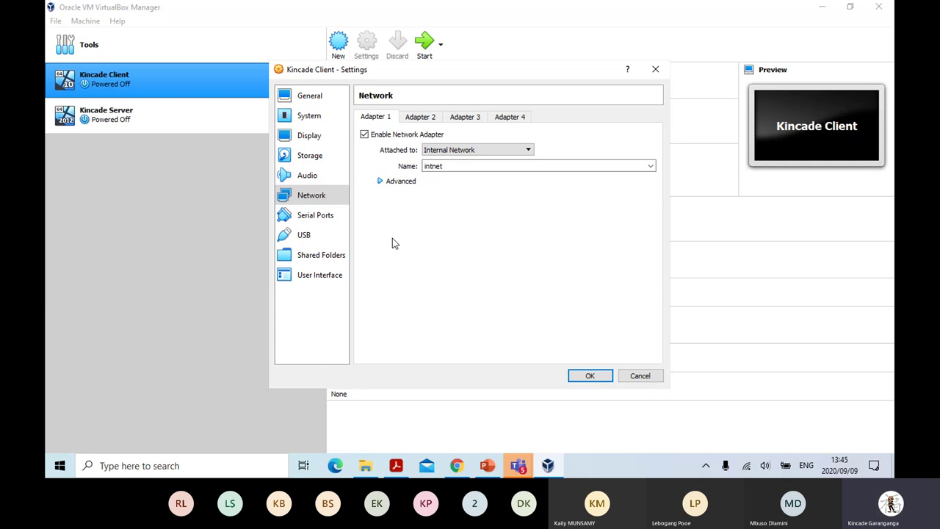
{"action": "left_click", "coordinate": [593, 376]}
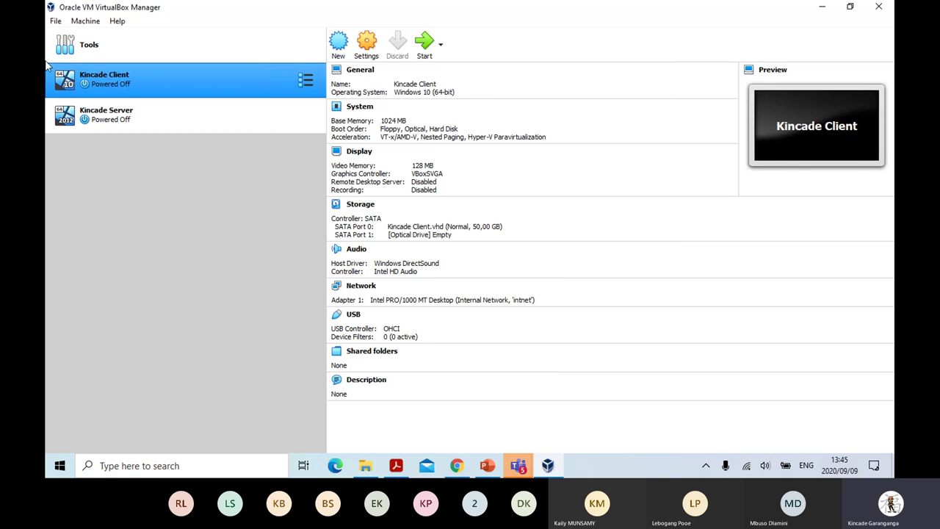
- Bring up Kincade Server's context menu in the machine list
{"action": "right_click", "coordinate": [188, 118]}
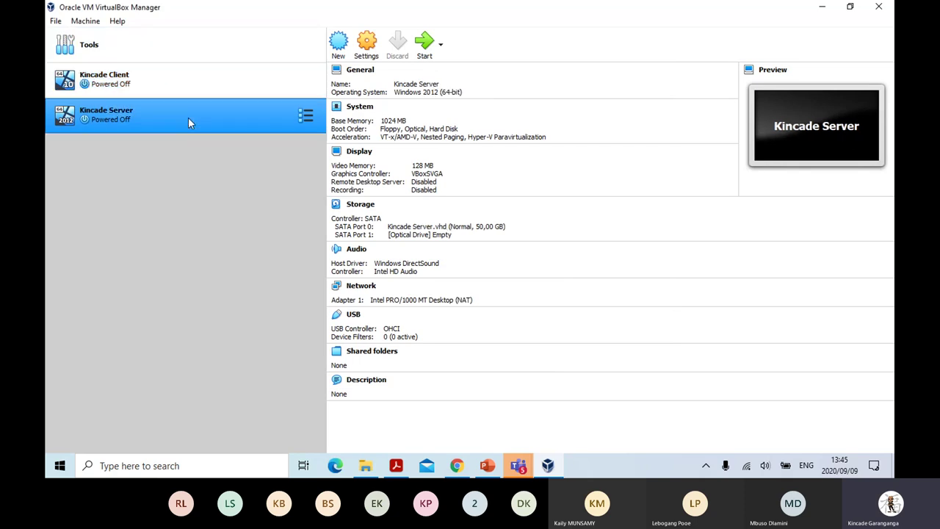
{"action": "left_click", "coordinate": [140, 167]}
{"action": "right_click", "coordinate": [199, 119]}
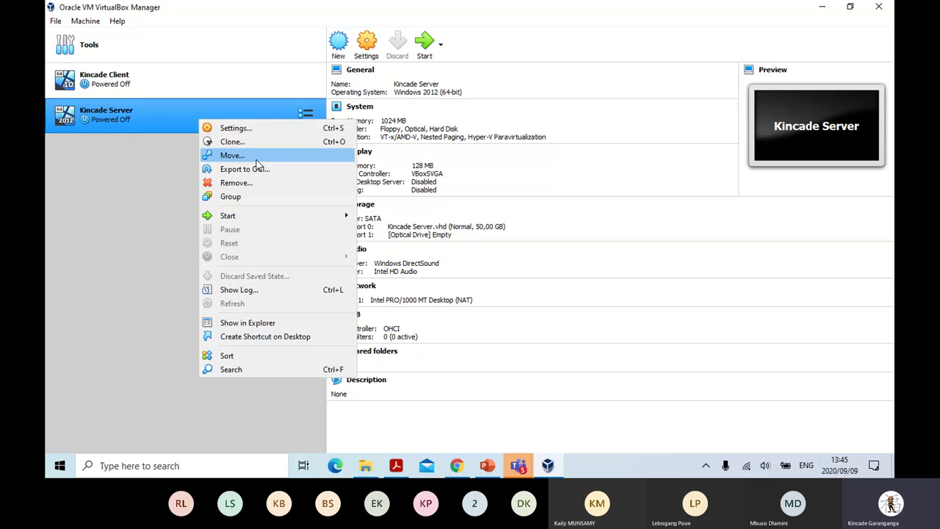
- In Kincade Server's network settings, attach Adapter 1 to Internal Network 'intnet' and confirm with OK
{"action": "left_click", "coordinate": [249, 129]}
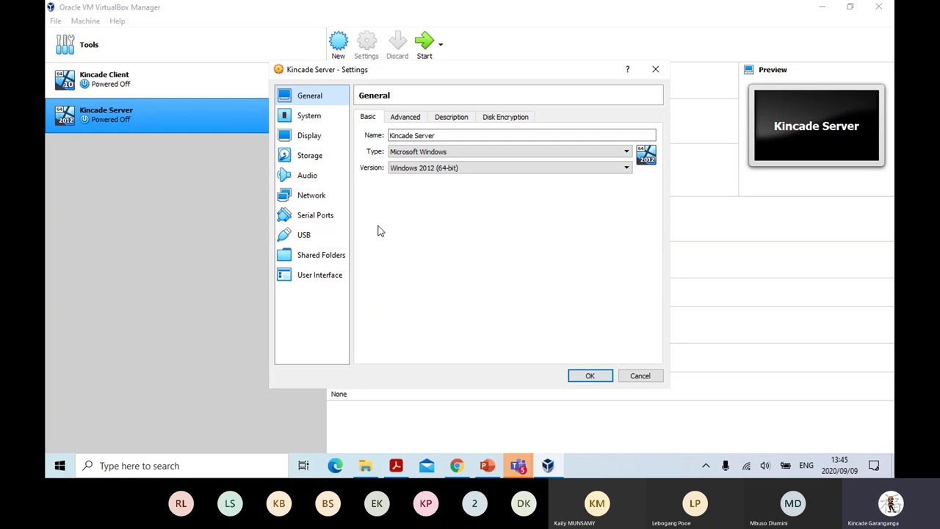
{"action": "left_click", "coordinate": [320, 197]}
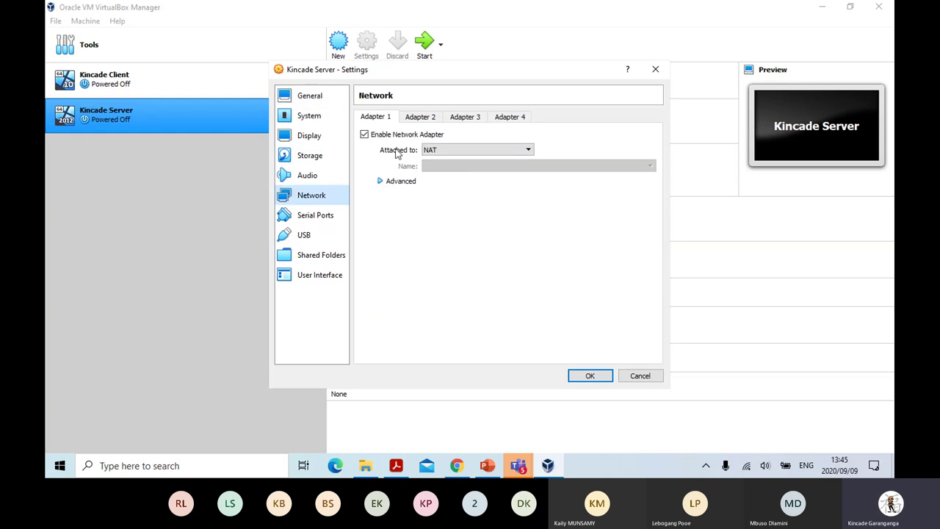
{"action": "left_click", "coordinate": [456, 153]}
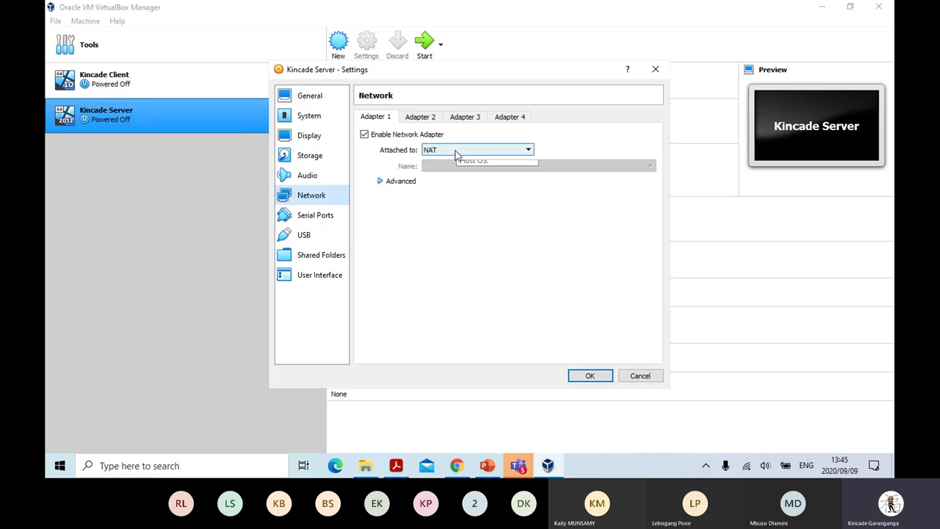
{"action": "left_click", "coordinate": [456, 152]}
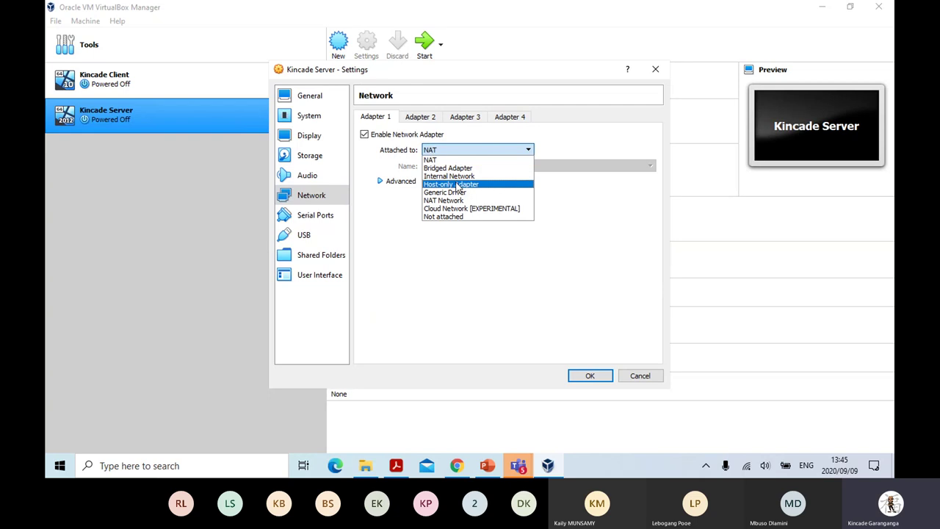
{"action": "left_click", "coordinate": [455, 176]}
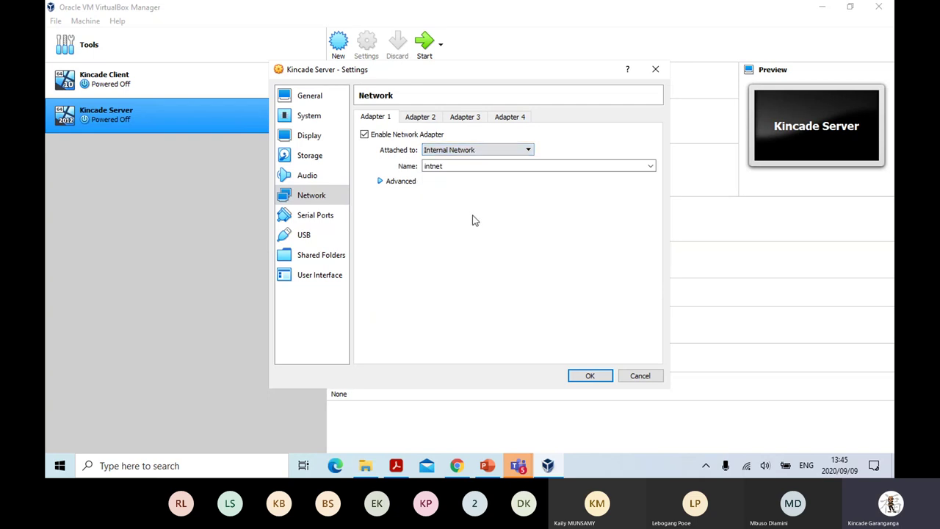
{"action": "left_click", "coordinate": [590, 376]}
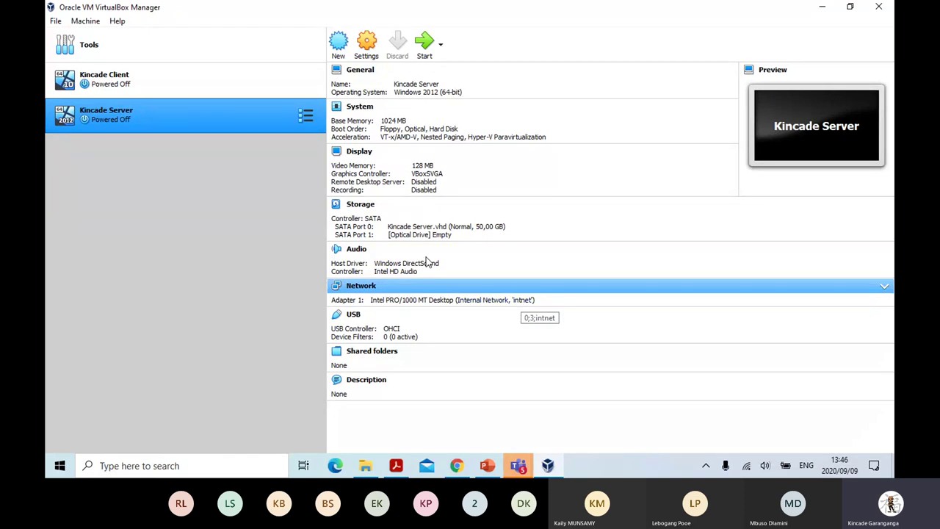
{"action": "left_click", "coordinate": [136, 77]}
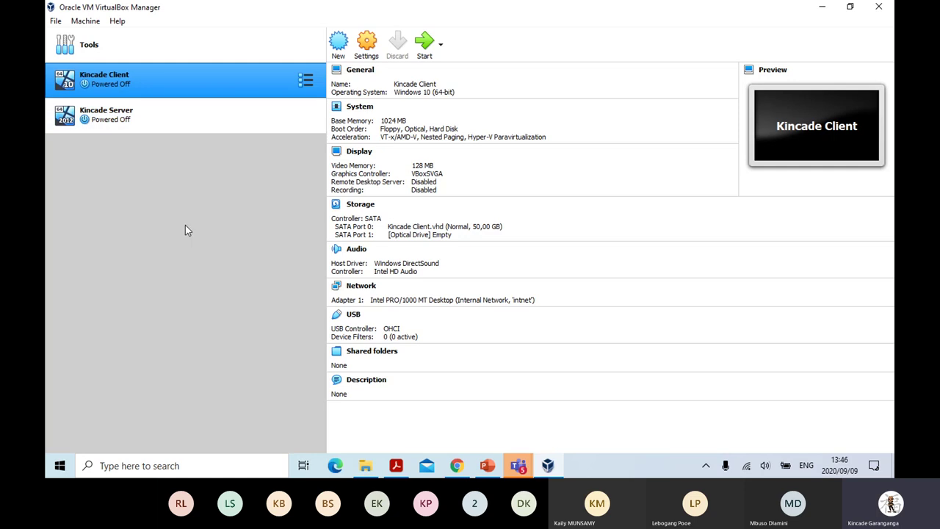
{"action": "left_click", "coordinate": [173, 126]}
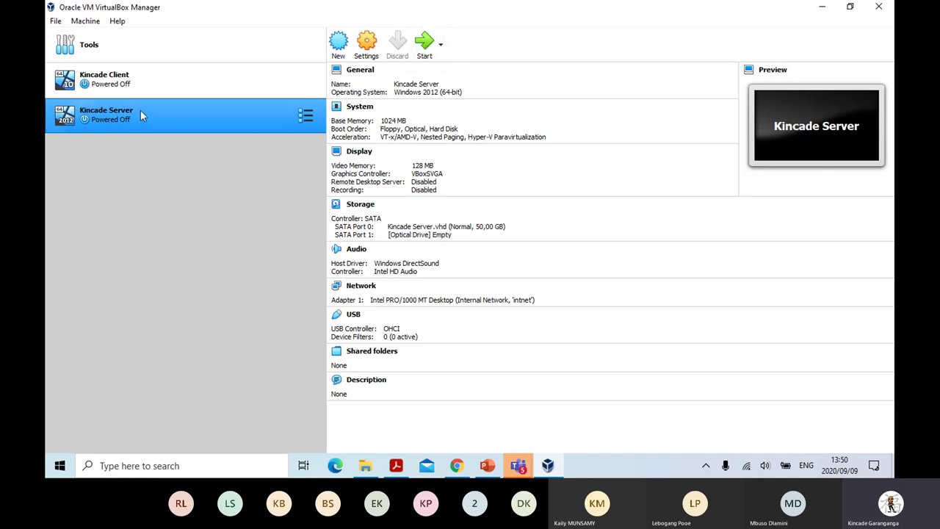
- Start the Kincade Server virtual machine from the VirtualBox toolbar
{"action": "left_click", "coordinate": [425, 43]}
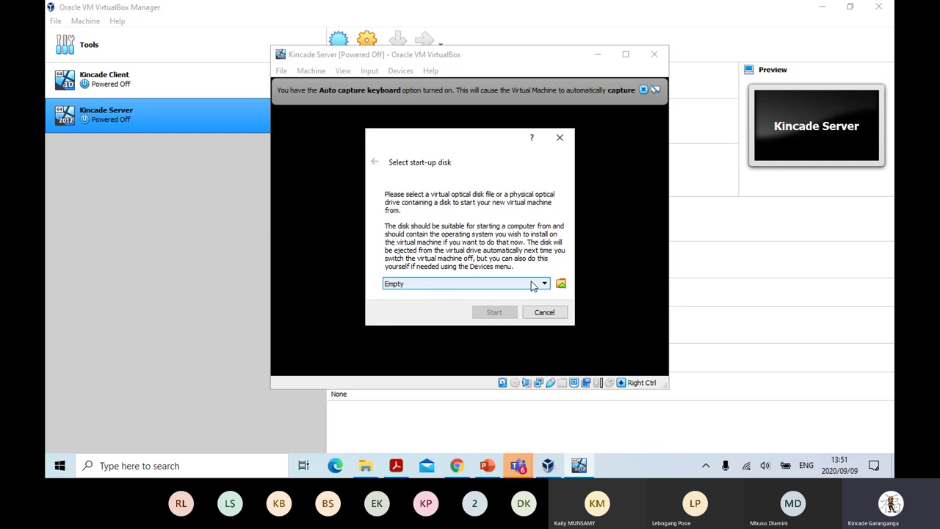
- Open the Optical Disk Selector for the Kincade Server start-up disk
{"action": "left_click", "coordinate": [562, 285]}
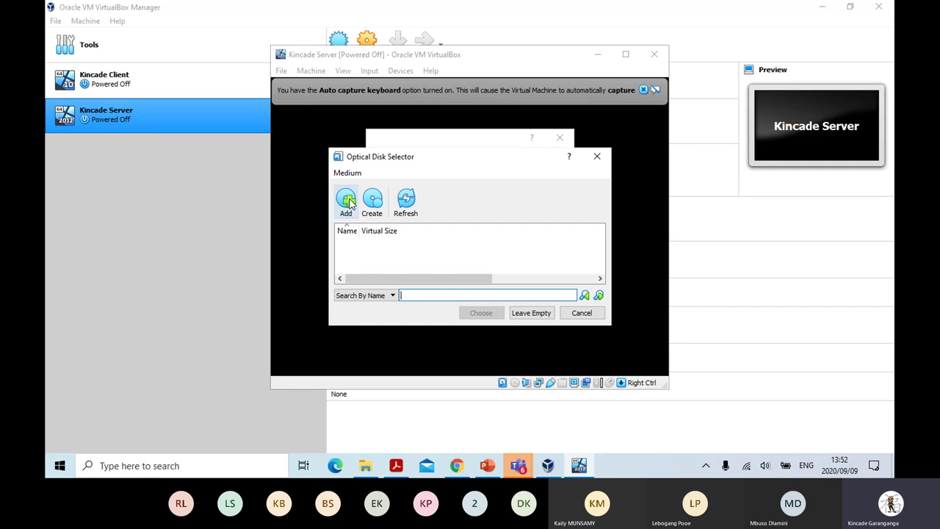
- Add en_windows_server_2012_r2_x64_dvd_2707946.iso from Documents > Microsoft Windows Server 2012 R2 and choose it
{"action": "left_click", "coordinate": [348, 206]}
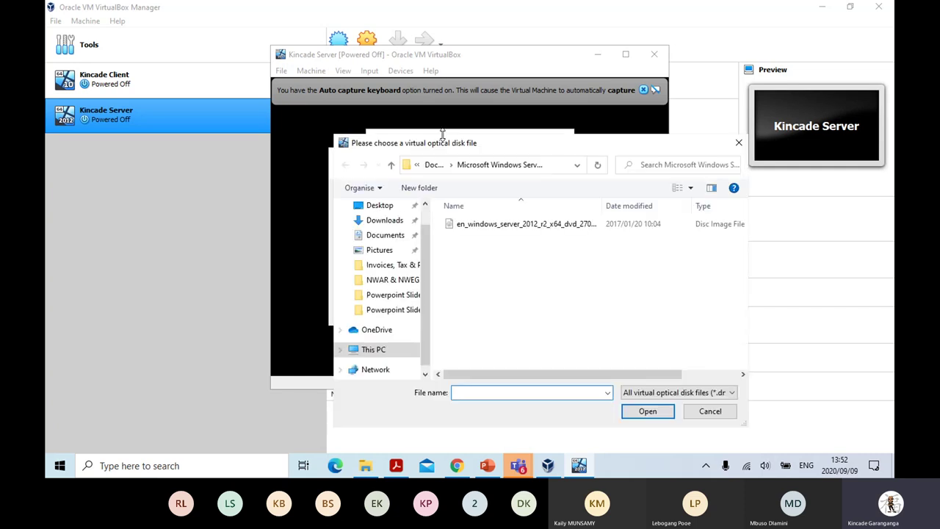
{"action": "left_click_drag", "start_coordinate": [501, 145], "coordinate": [459, 76]}
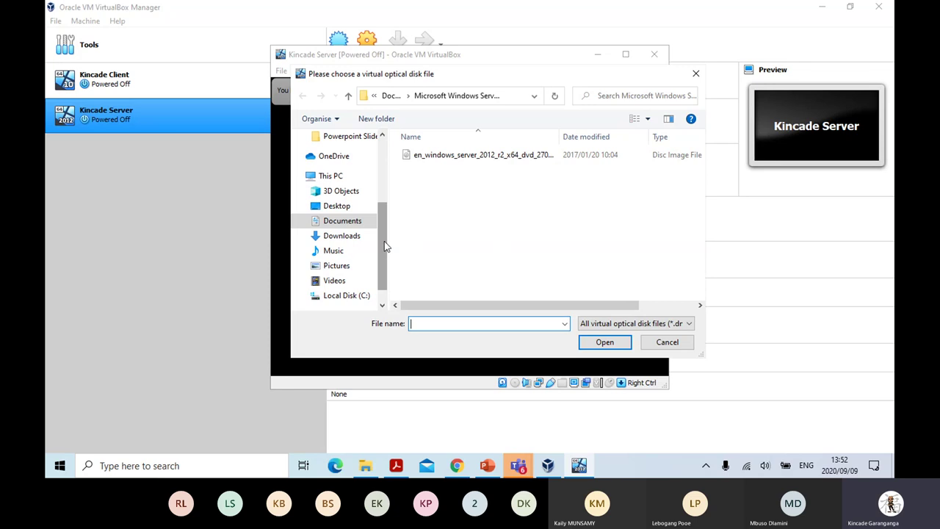
{"action": "scroll", "coordinate": [385, 246], "scroll_direction": "down", "scroll_amount": 1}
{"action": "scroll", "coordinate": [385, 248], "scroll_direction": "up", "scroll_amount": 1}
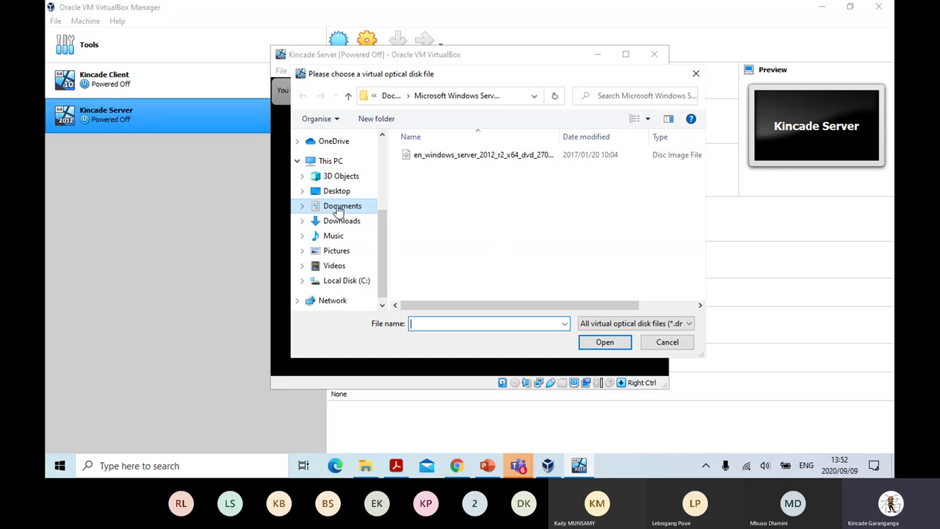
{"action": "left_click", "coordinate": [338, 209]}
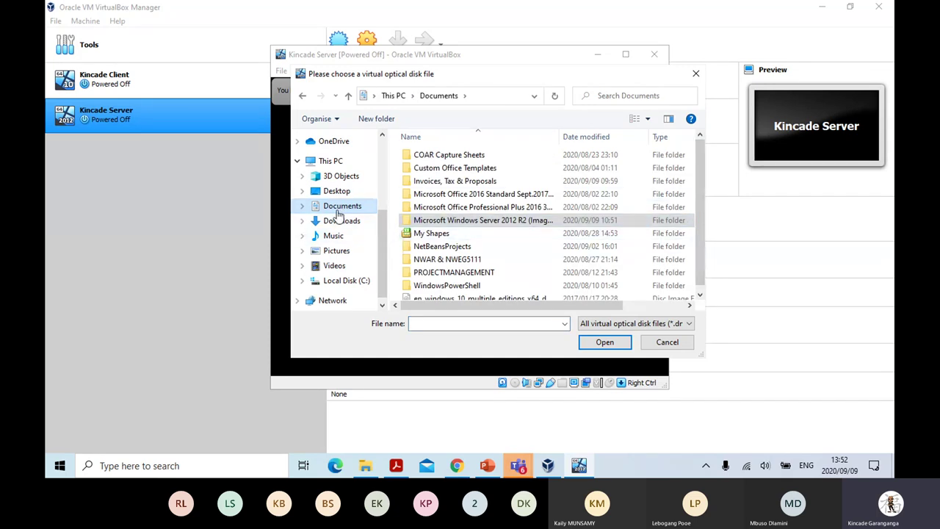
{"action": "scroll", "coordinate": [697, 228], "scroll_direction": "down", "scroll_amount": 1}
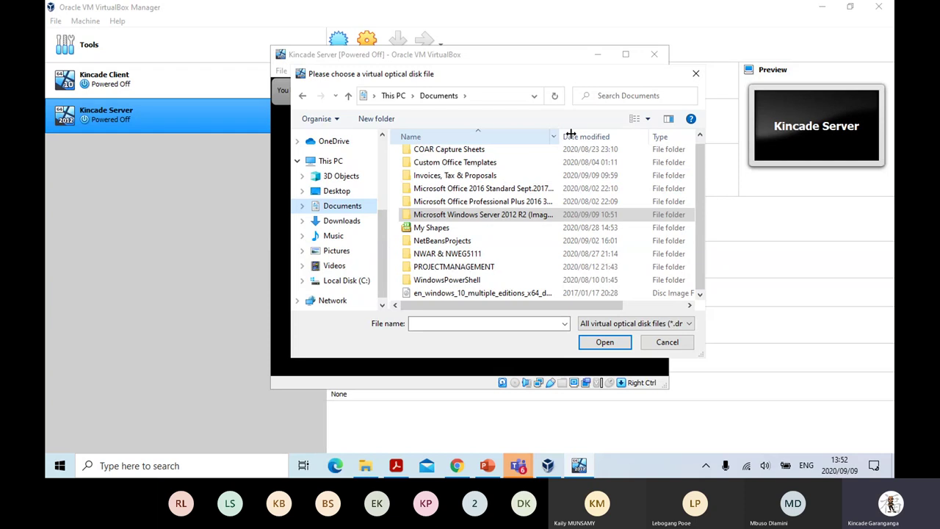
{"action": "mouse_move", "coordinate": [561, 135]}
{"action": "left_mouse_down"}
{"action": "mouse_move", "coordinate": [609, 135]}
{"action": "mouse_move", "coordinate": [560, 136]}
{"action": "left_mouse_up"}
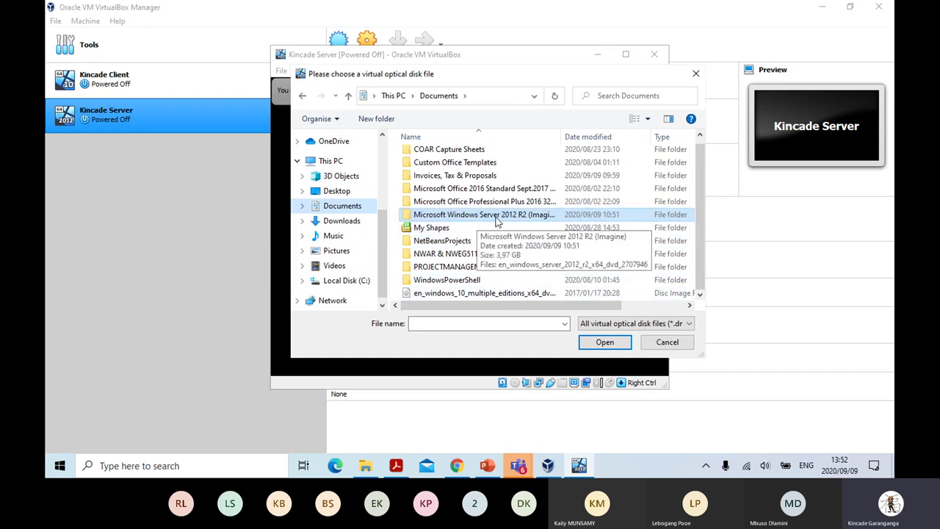
{"action": "double_click", "coordinate": [450, 216]}
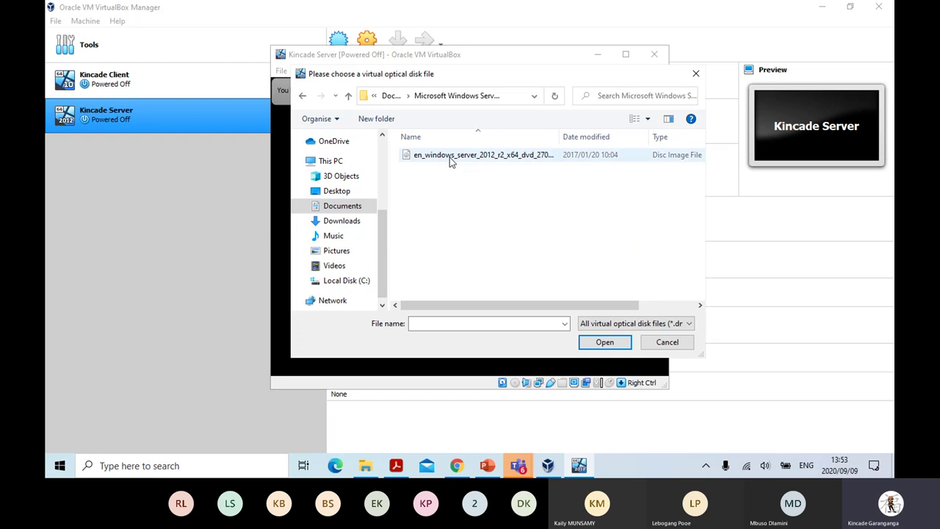
{"action": "left_click", "coordinate": [450, 157]}
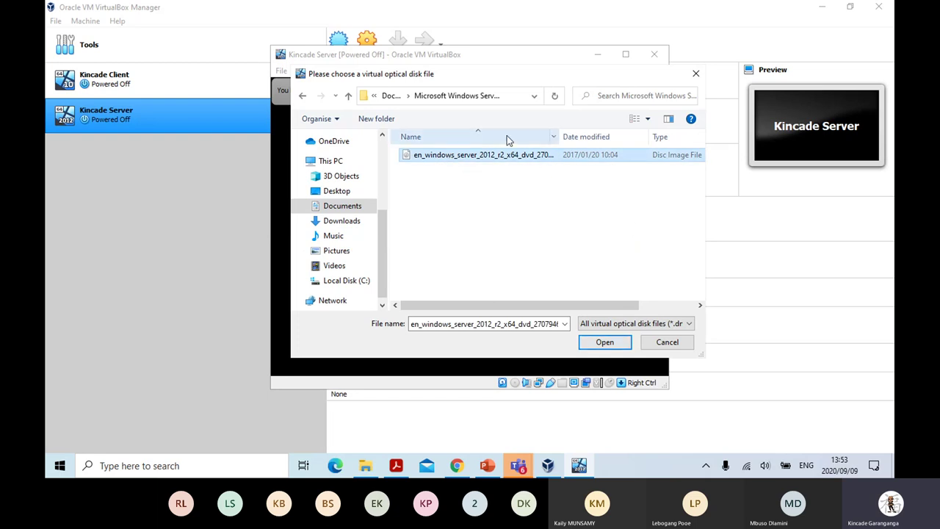
{"action": "left_click", "coordinate": [595, 344]}
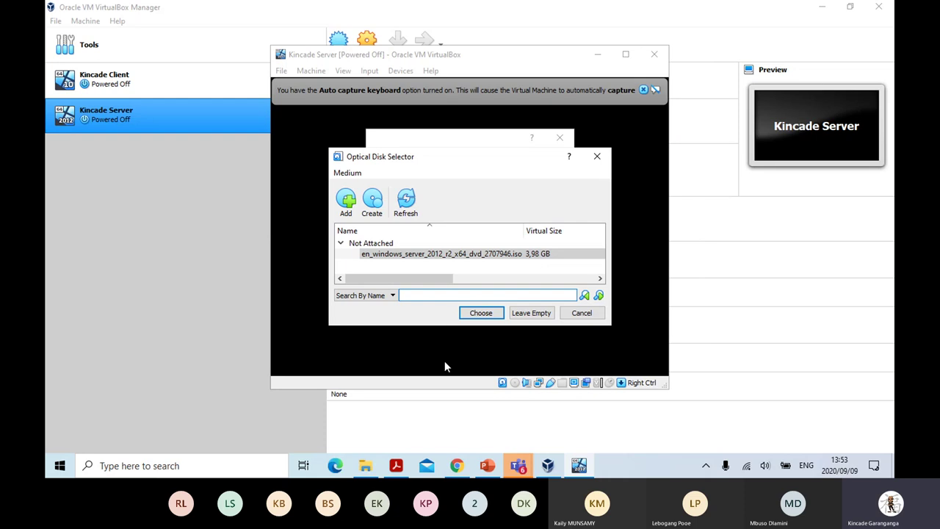
{"action": "left_click", "coordinate": [481, 314]}
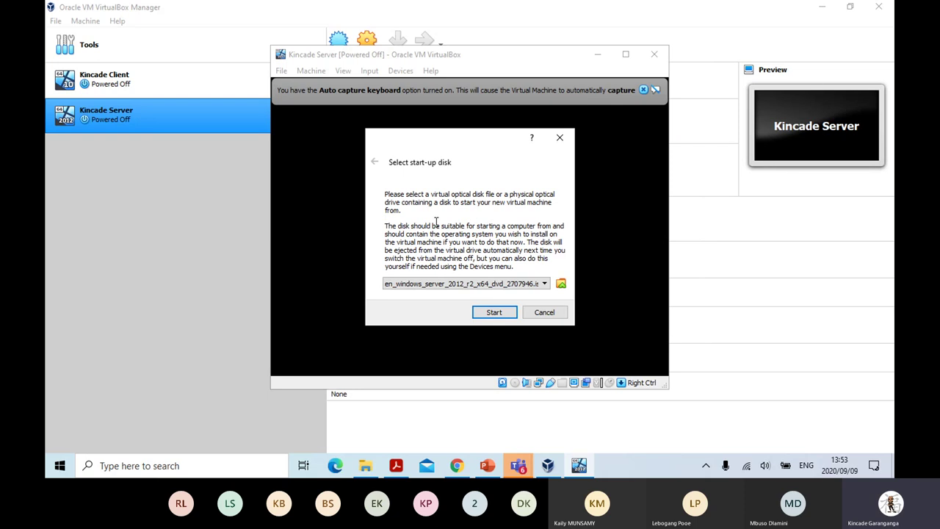
- Boot the VM from the ISO and dismiss the keyboard auto-capture and mouse integration notices
{"action": "left_click", "coordinate": [488, 313]}
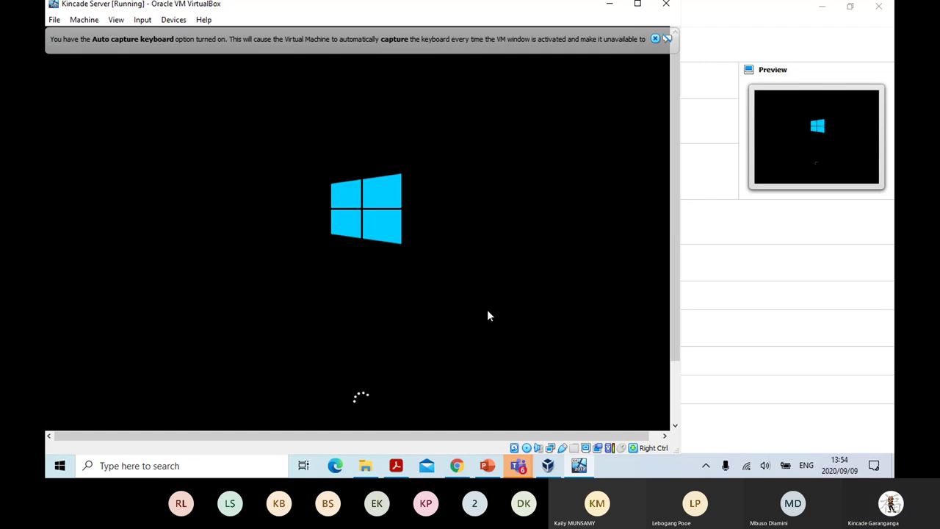
{"action": "left_click", "coordinate": [656, 38]}
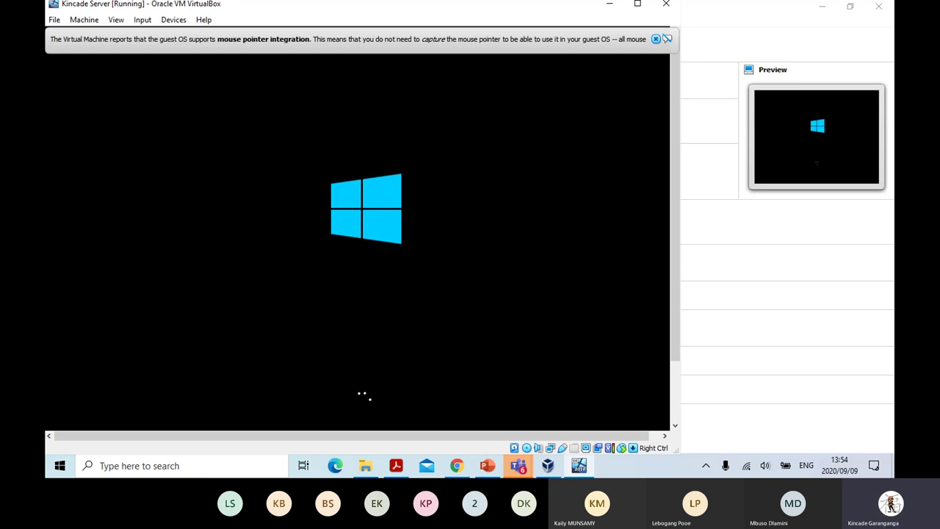
{"action": "left_click", "coordinate": [654, 39]}
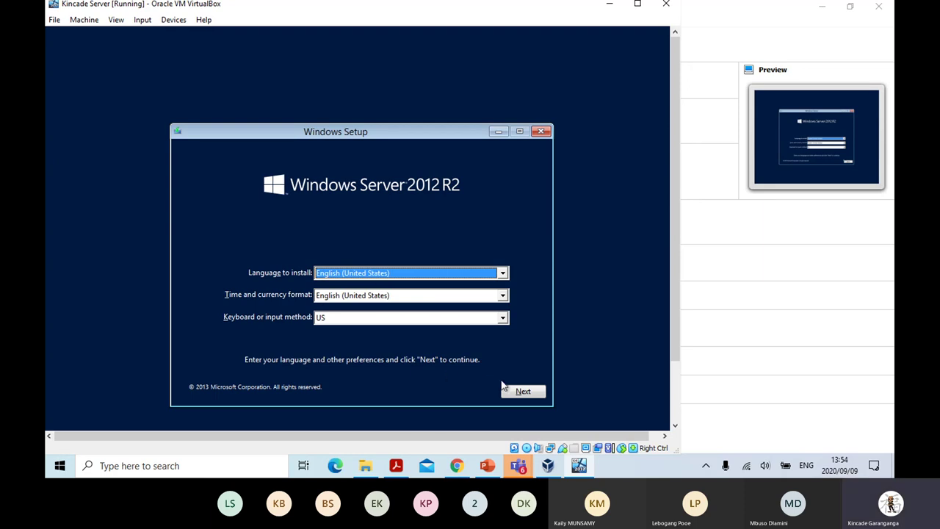
- Accept the default language and keyboard settings and begin the Windows Server 2012 R2 install
{"action": "left_click", "coordinate": [520, 393]}
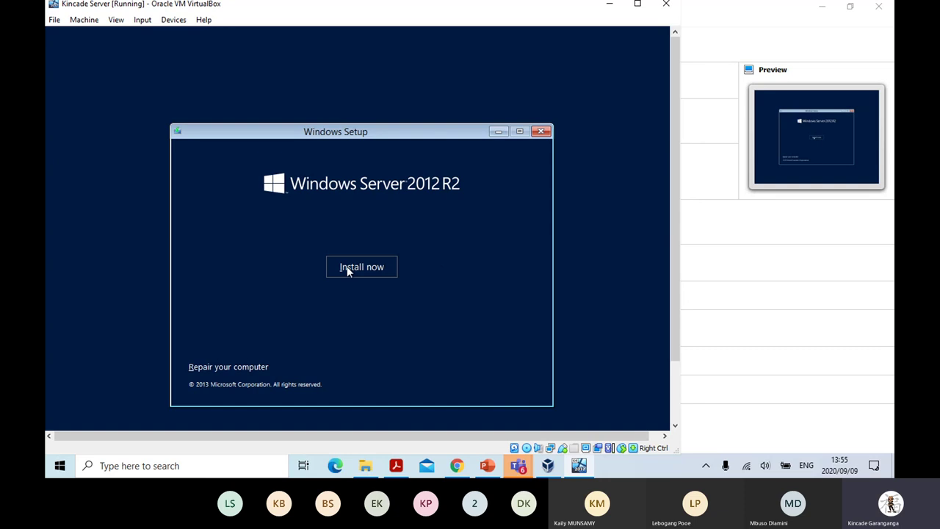
{"action": "left_click", "coordinate": [347, 266]}
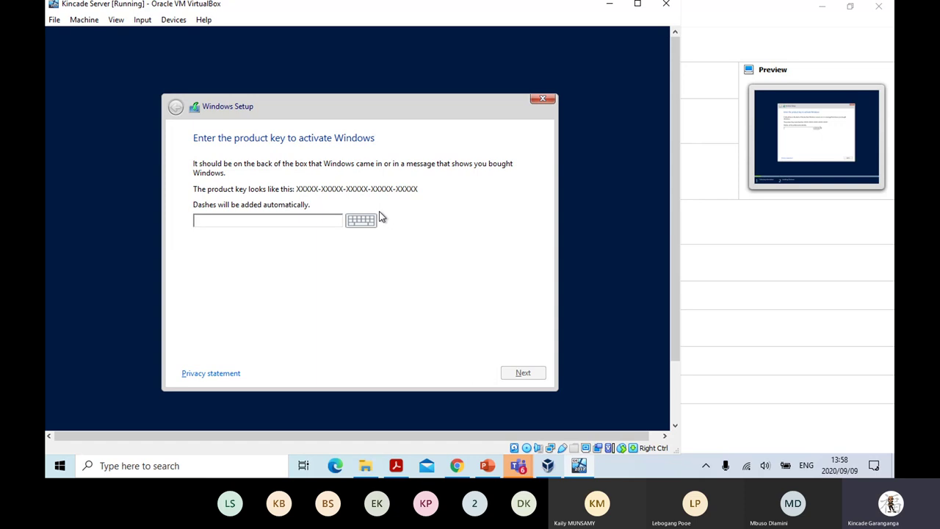
- Enter the 25-character Windows product key and continue setup
{"action": "type", "text": "D2N9P-3P6X9-2R3"}
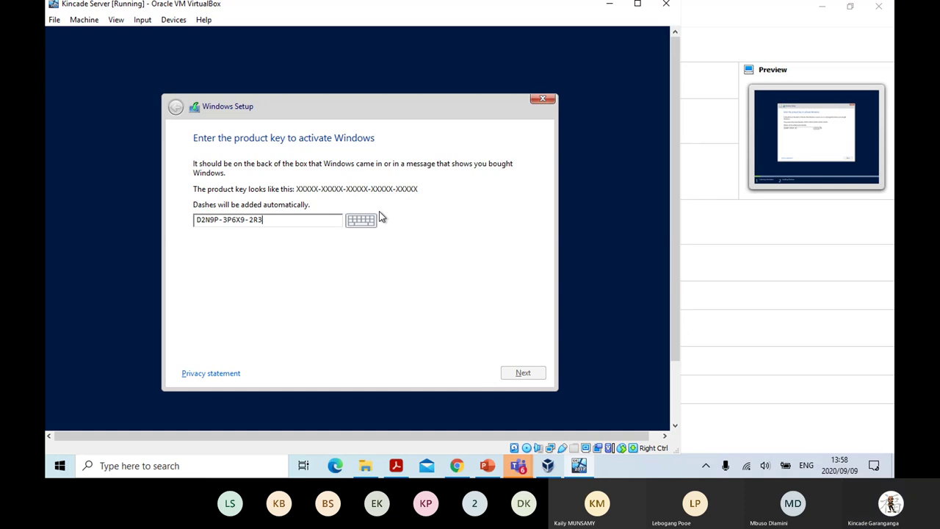
{"action": "type", "text": "9C"}
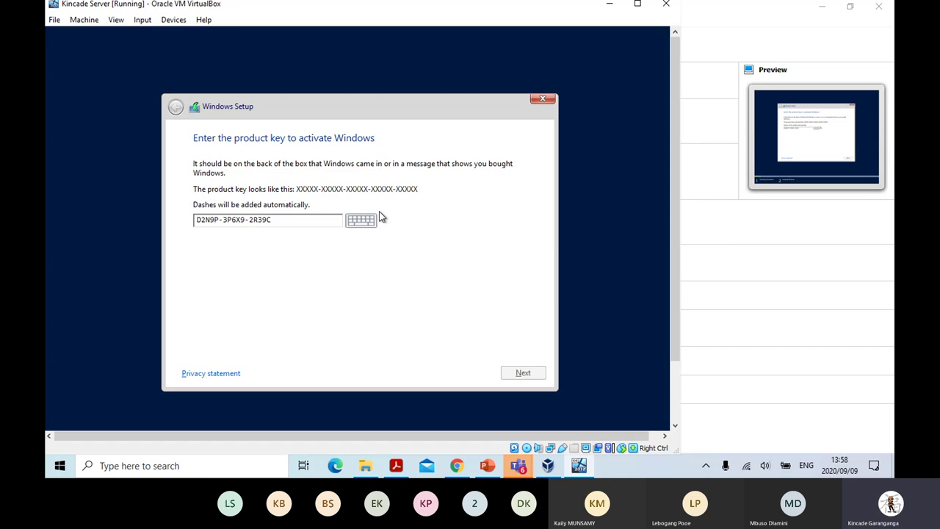
{"action": "type", "text": "-7"}
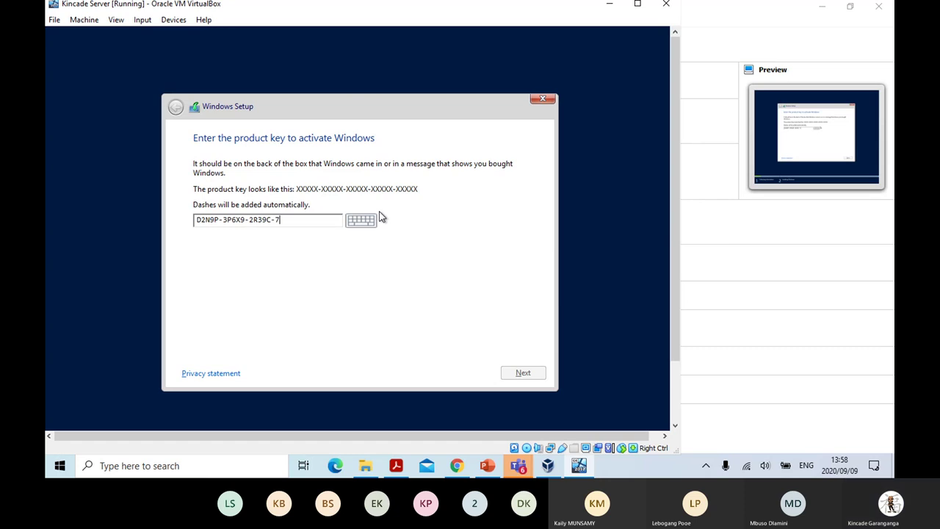
{"action": "type", "text": "RT"}
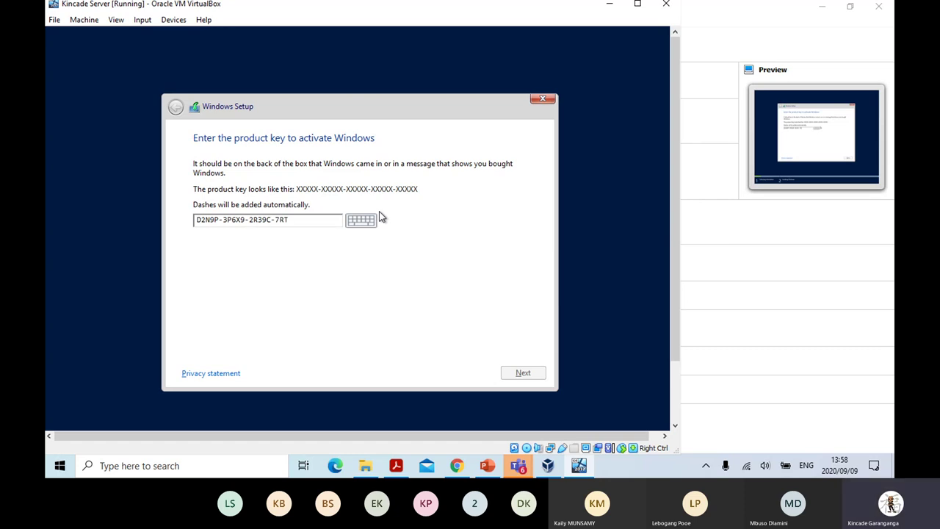
{"action": "type", "text": "CD"}
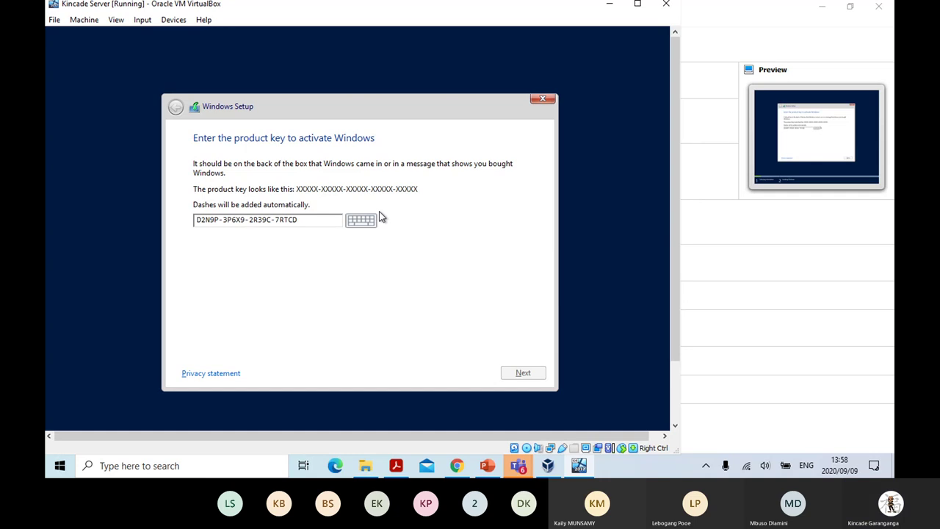
{"action": "type", "text": "-MD"}
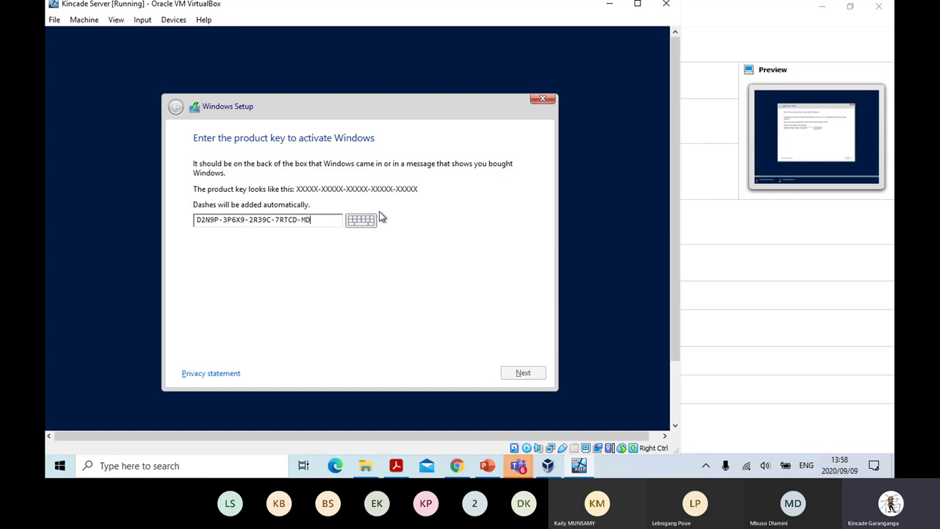
{"action": "type", "text": "VJX"}
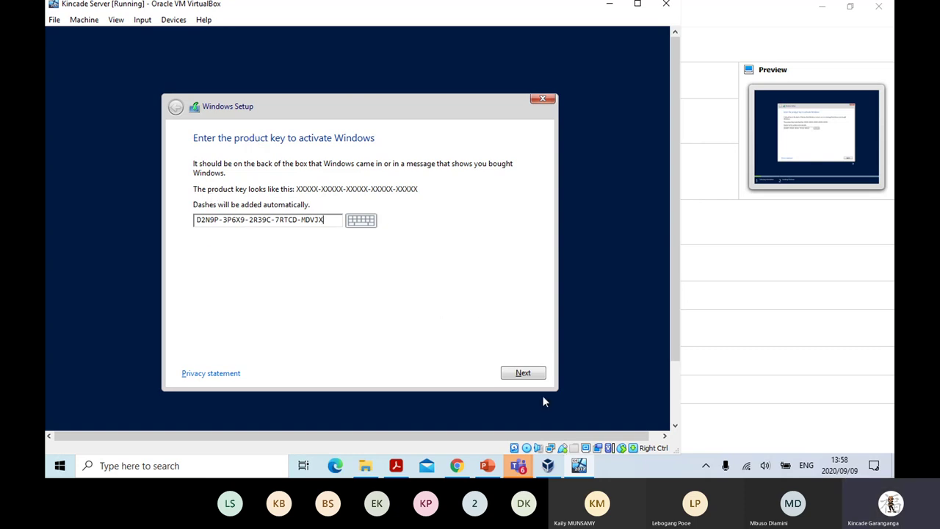
{"action": "left_click", "coordinate": [519, 375]}
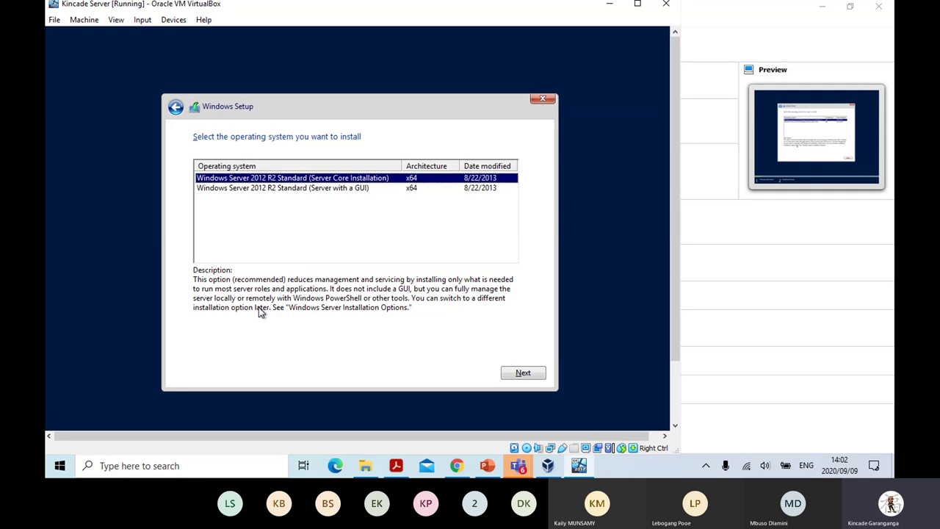
- Select the Windows Server 2012 R2 Standard (Server with a GUI) edition and continue
{"action": "left_click", "coordinate": [268, 190]}
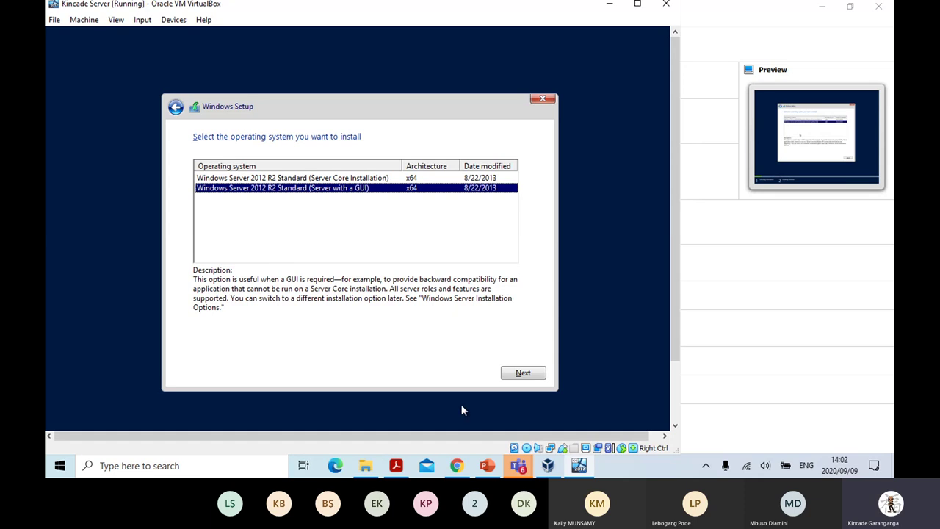
{"action": "left_click", "coordinate": [507, 372]}
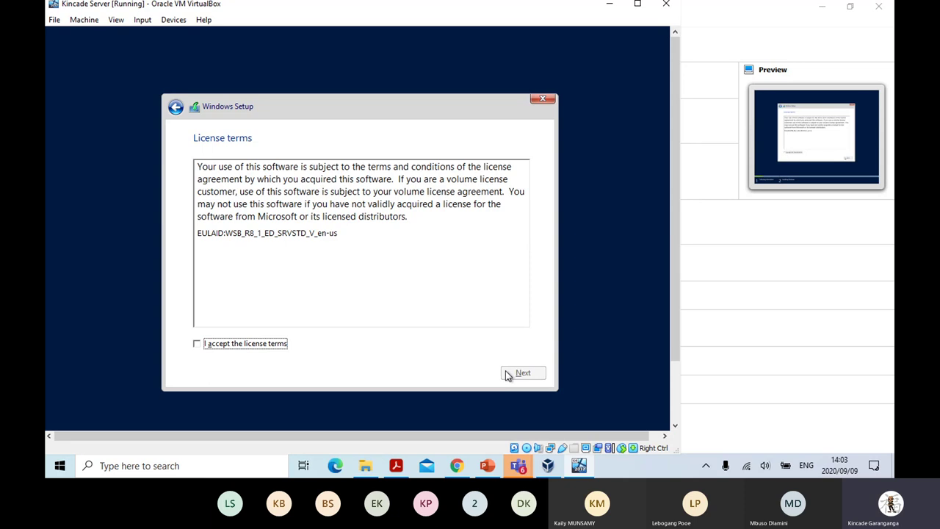
- Tick 'I accept the license terms' and proceed to the installation type
{"action": "left_click", "coordinate": [197, 346]}
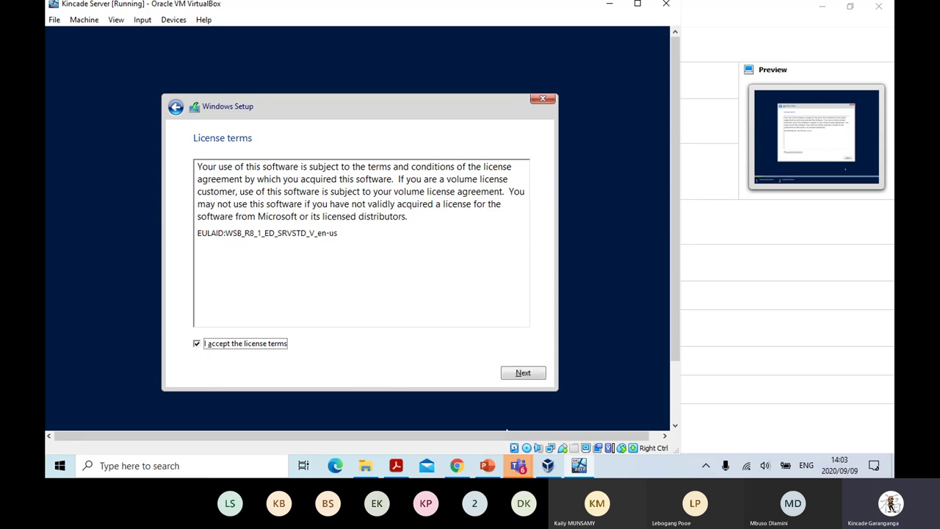
{"action": "left_click", "coordinate": [524, 375]}
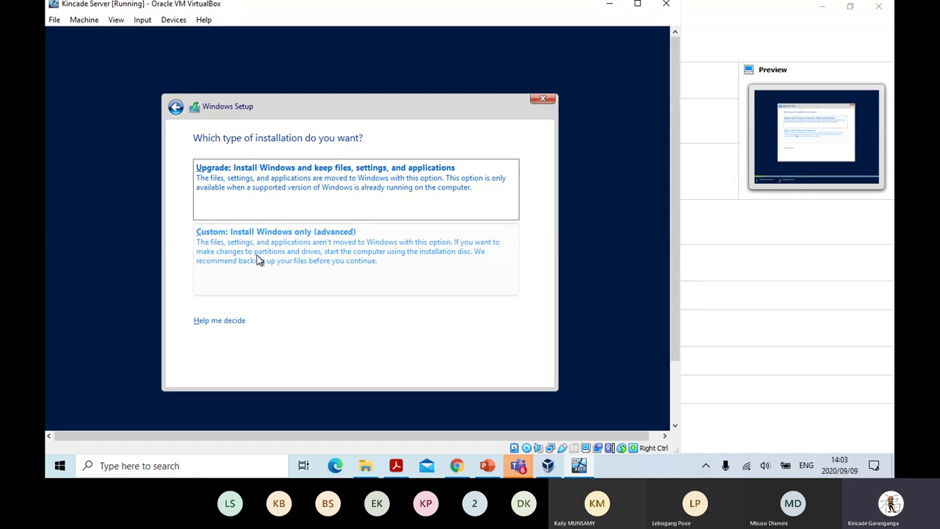
- Choose Custom: Install Windows only and install onto Drive 0's 50.0 GB unallocated space
{"action": "left_click", "coordinate": [257, 260]}
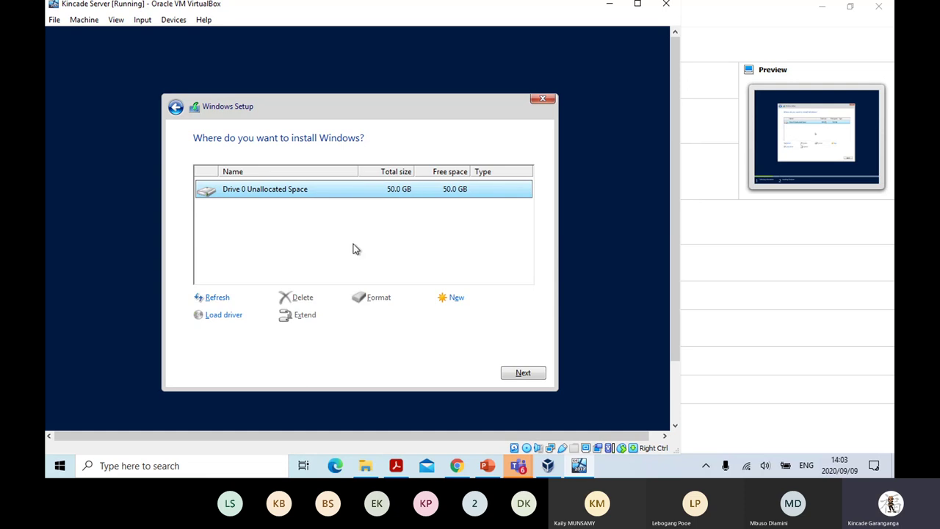
{"action": "left_click", "coordinate": [522, 373]}
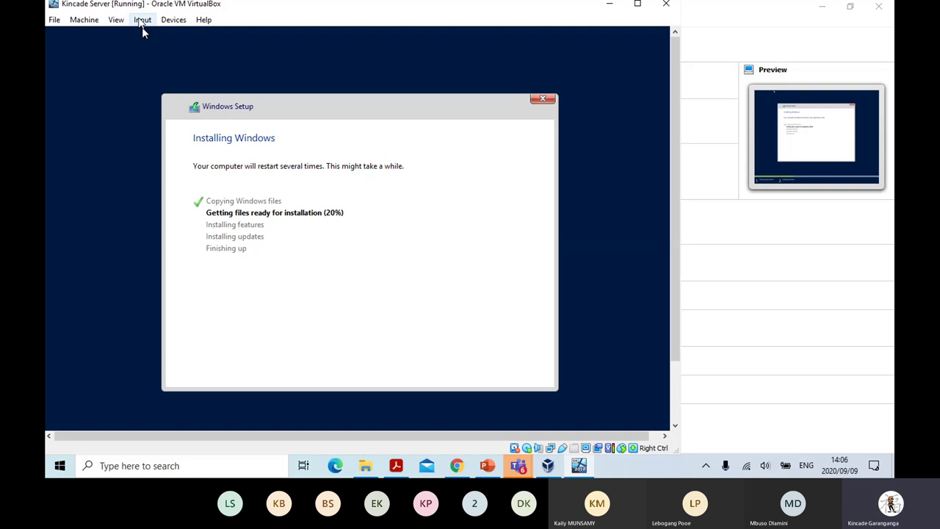
- Show the Input > Keyboard submenu with Insert Ctrl-Alt-Del for the Kincade Server VM
{"action": "left_click", "coordinate": [142, 22]}
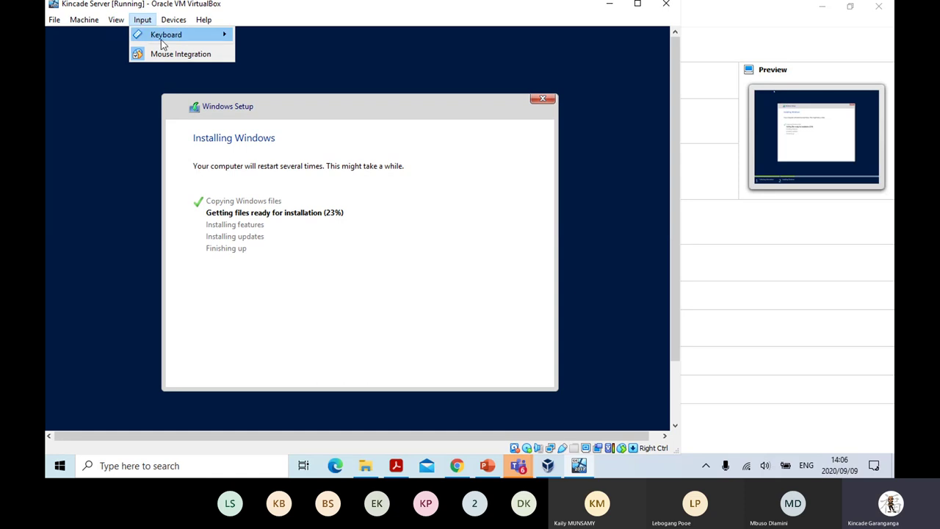
{"action": "mouse_move", "coordinate": [161, 40]}
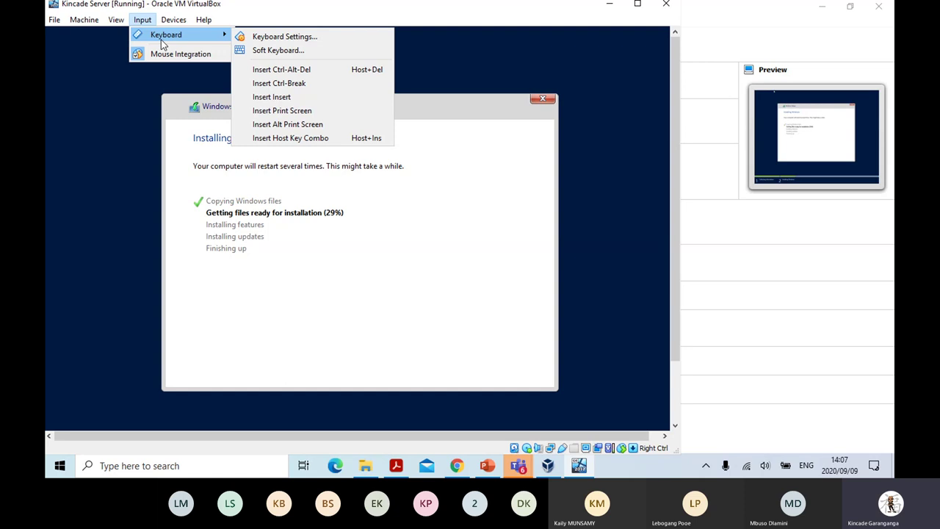
{"action": "left_click", "coordinate": [96, 78]}
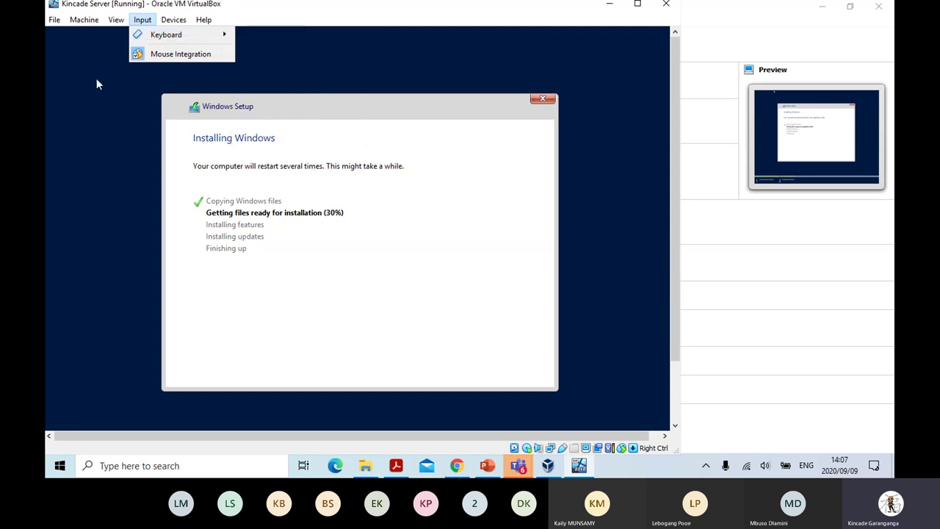
{"action": "left_click", "coordinate": [144, 23]}
{"action": "mouse_move", "coordinate": [150, 41]}
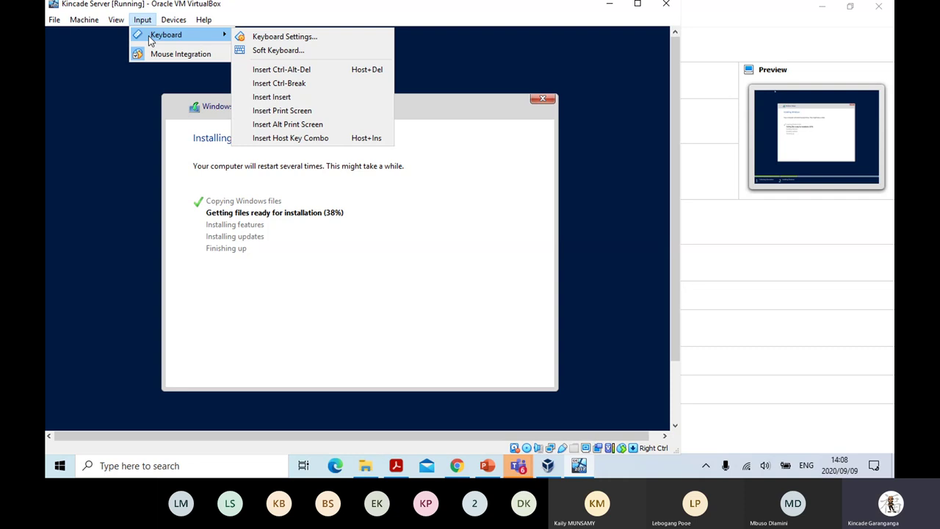
- Dismiss the input options popup and return to the VirtualBox Manager's machine list
{"action": "left_click", "coordinate": [440, 55]}
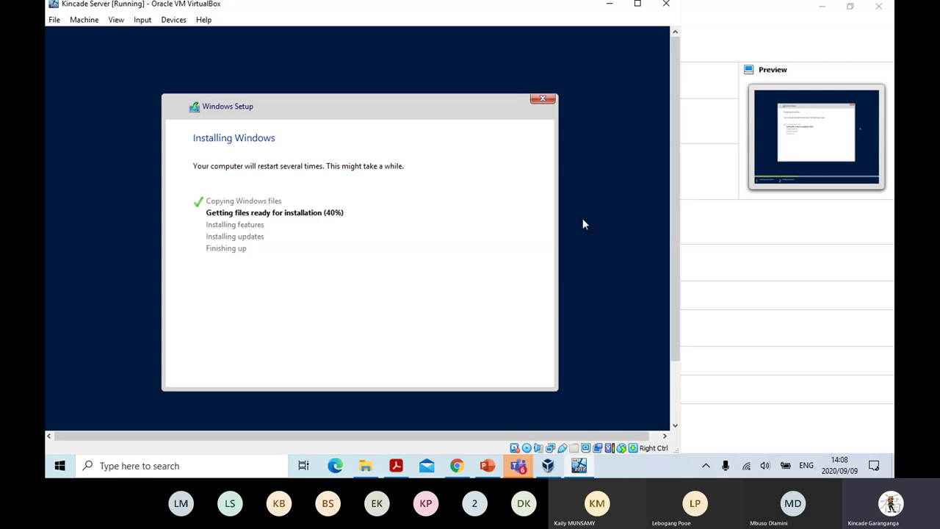
{"action": "left_click", "coordinate": [548, 467]}
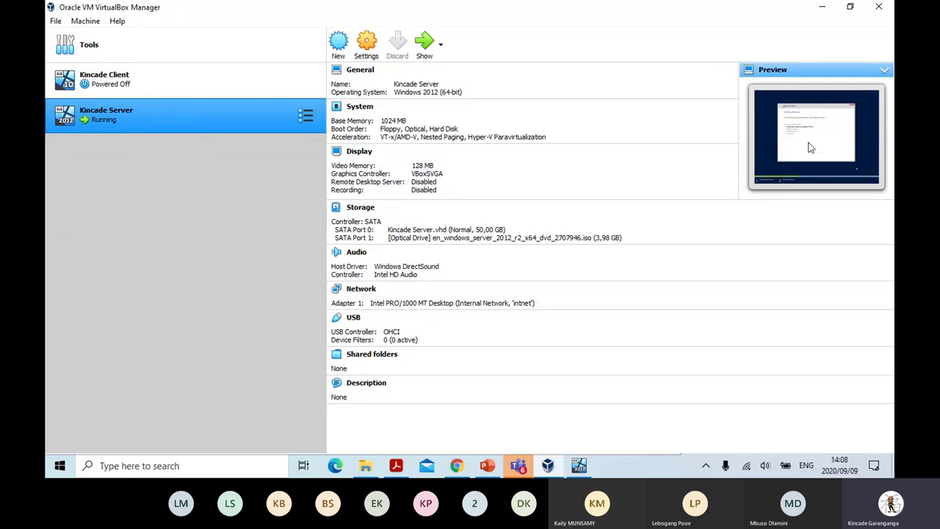
- Select Kincade Client and start it, bringing up its start-up disk prompt
{"action": "left_click", "coordinate": [117, 81]}
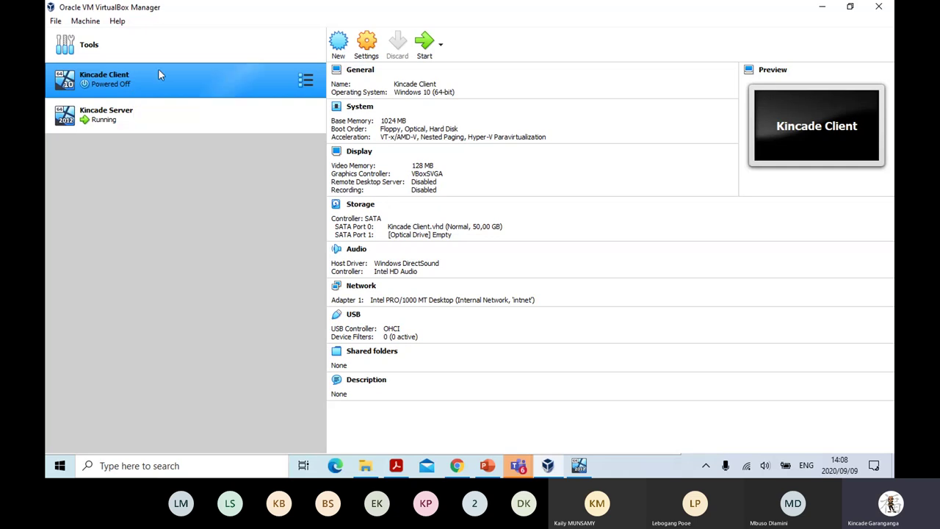
{"action": "left_click", "coordinate": [424, 42]}
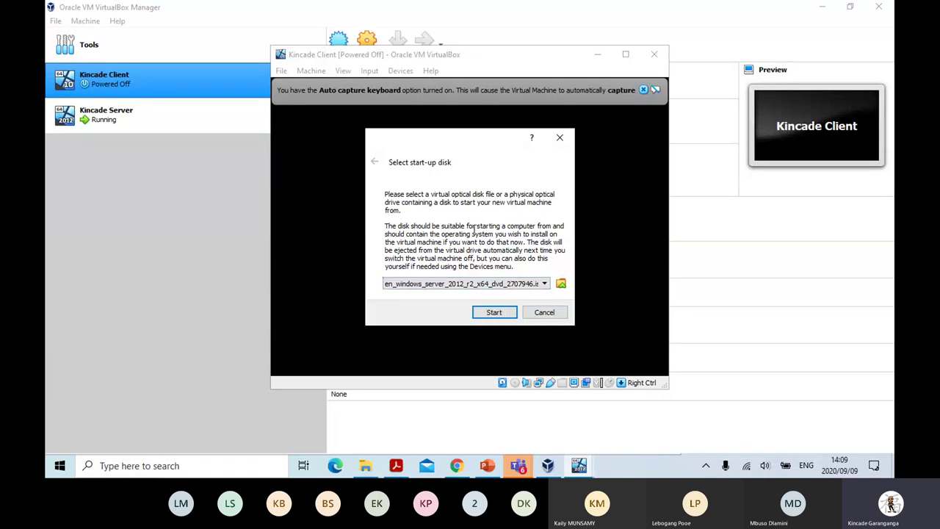
- Add en_windows_10_multiple_editions_x64_dvd_6846432 from Documents to the Optical Disk Selector
{"action": "left_click", "coordinate": [562, 283]}
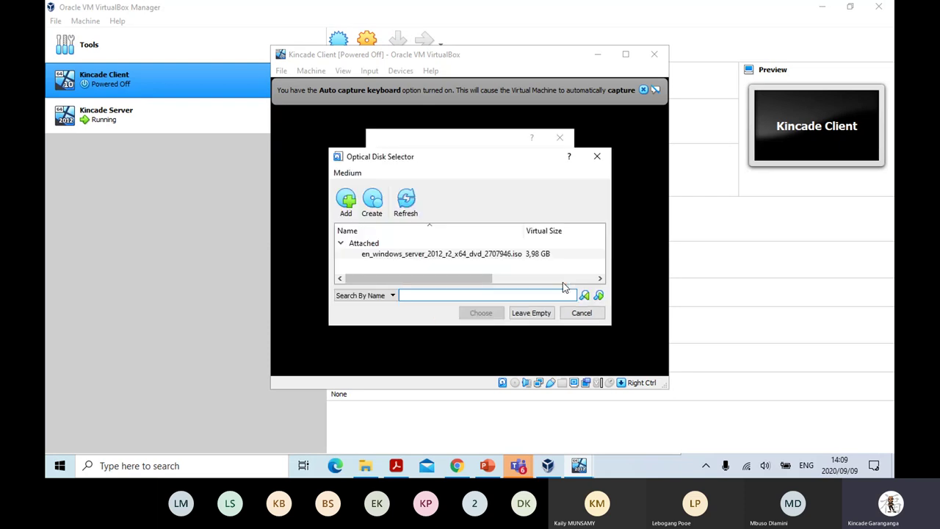
{"action": "left_click", "coordinate": [347, 206]}
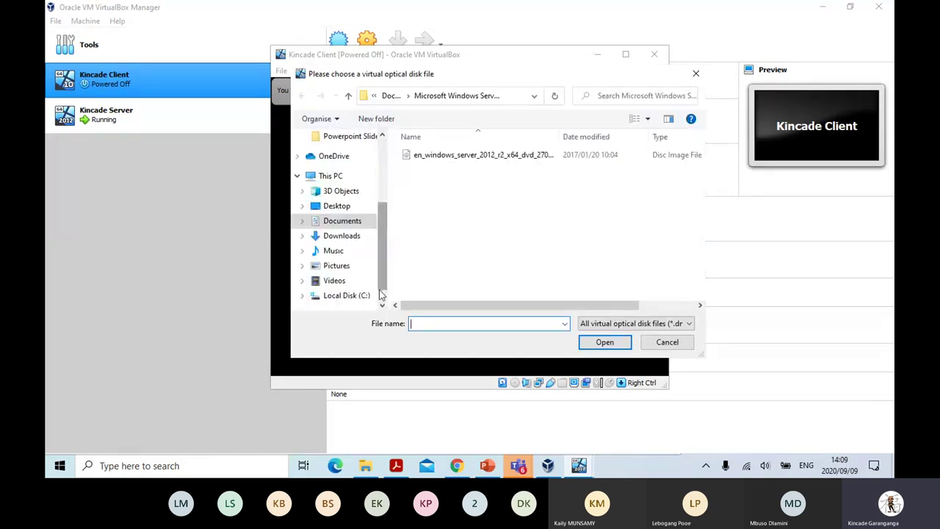
{"action": "scroll", "coordinate": [378, 234], "scroll_direction": "down", "scroll_amount": 3}
{"action": "scroll", "coordinate": [382, 213], "scroll_direction": "up", "scroll_amount": 3}
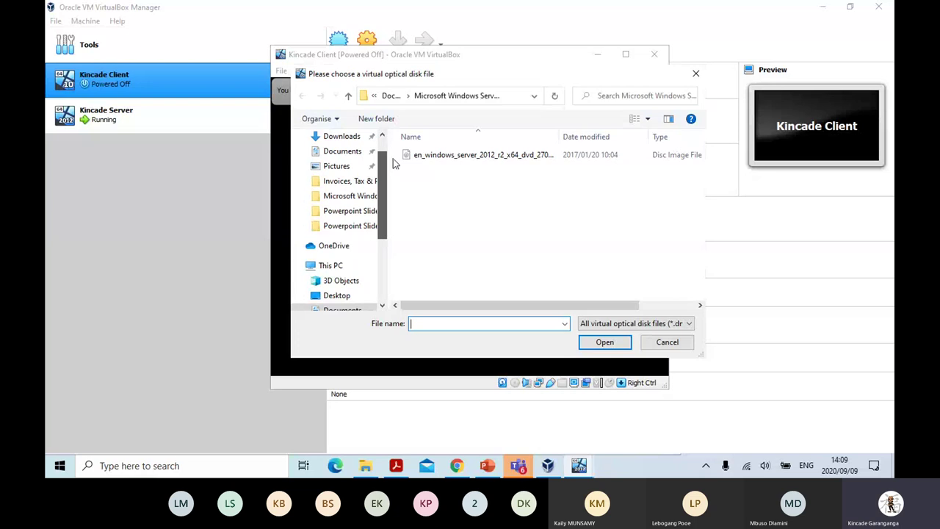
{"action": "left_click", "coordinate": [345, 152]}
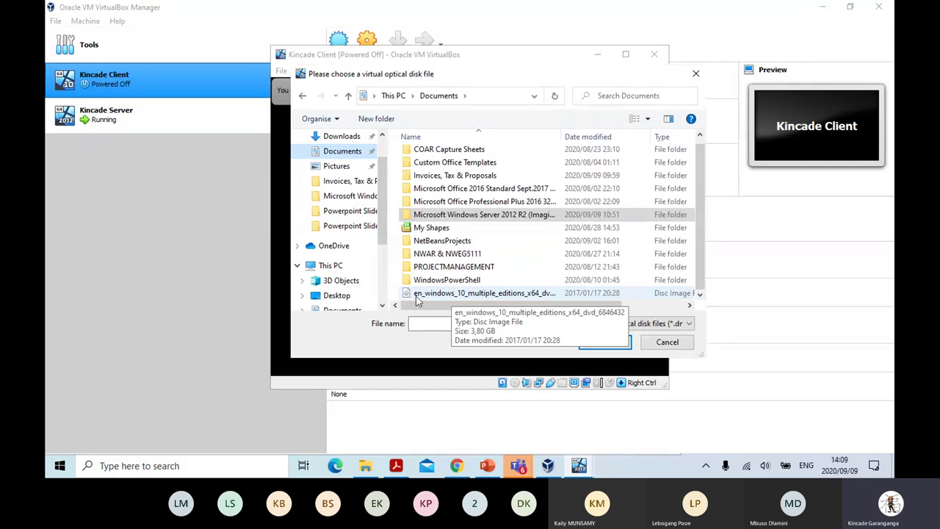
{"action": "left_click", "coordinate": [494, 293]}
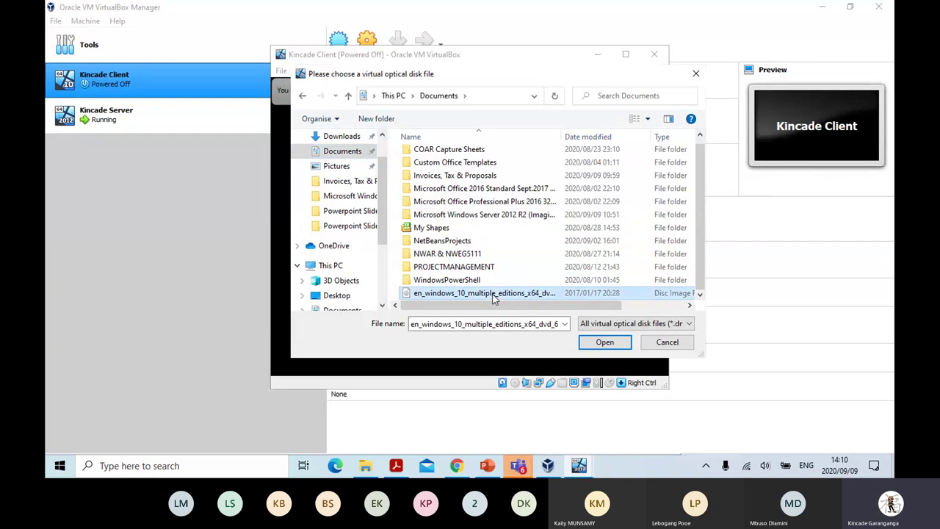
{"action": "left_click", "coordinate": [600, 344]}
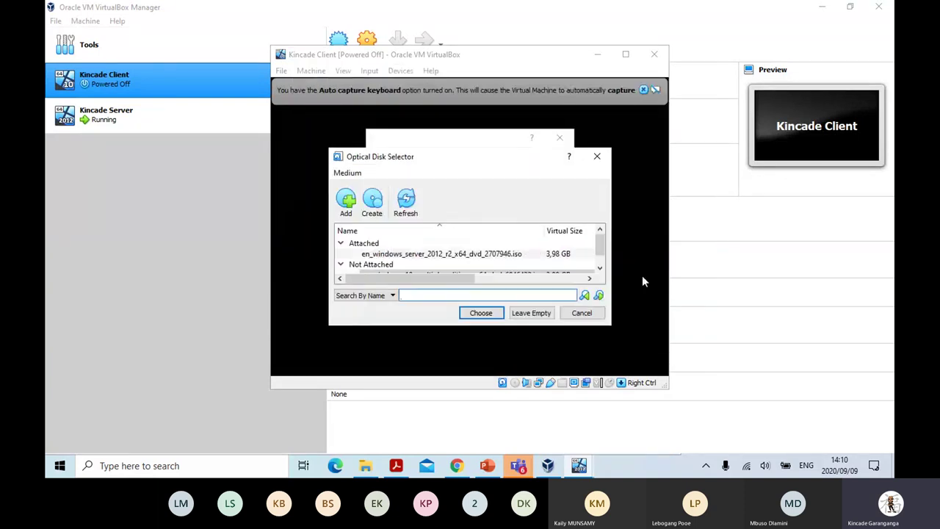
- Choose the Windows 10 multiple editions ISO under Not Attached as Kincade Client's boot disk
{"action": "left_click", "coordinate": [600, 268]}
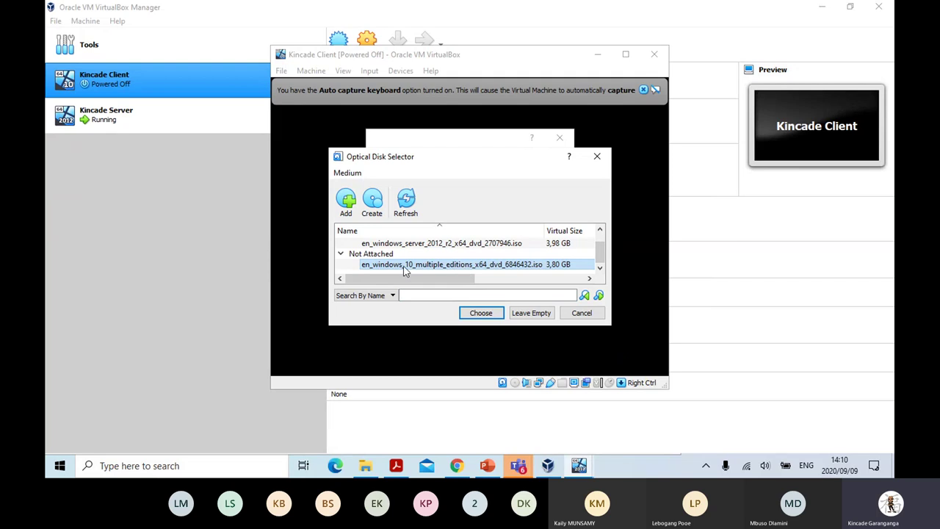
{"action": "left_click", "coordinate": [482, 316]}
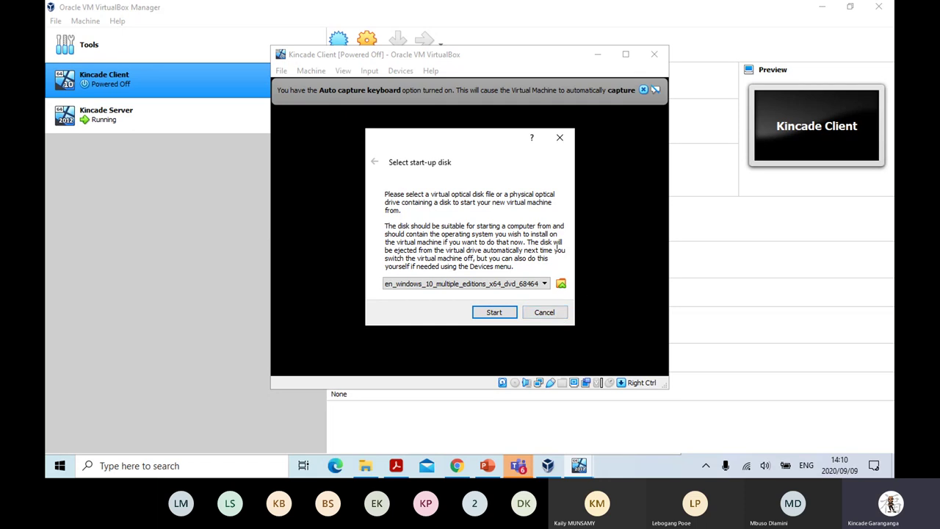
- Cancel the start-up disk prompt, power off Kincade Client, and select Kincade Server
{"action": "left_click", "coordinate": [545, 313]}
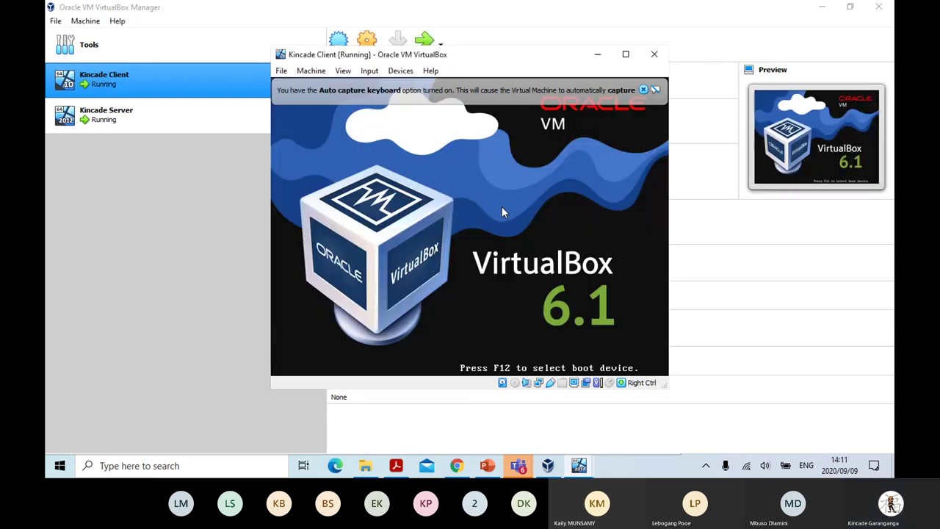
{"action": "left_click", "coordinate": [283, 72]}
{"action": "left_click", "coordinate": [308, 139]}
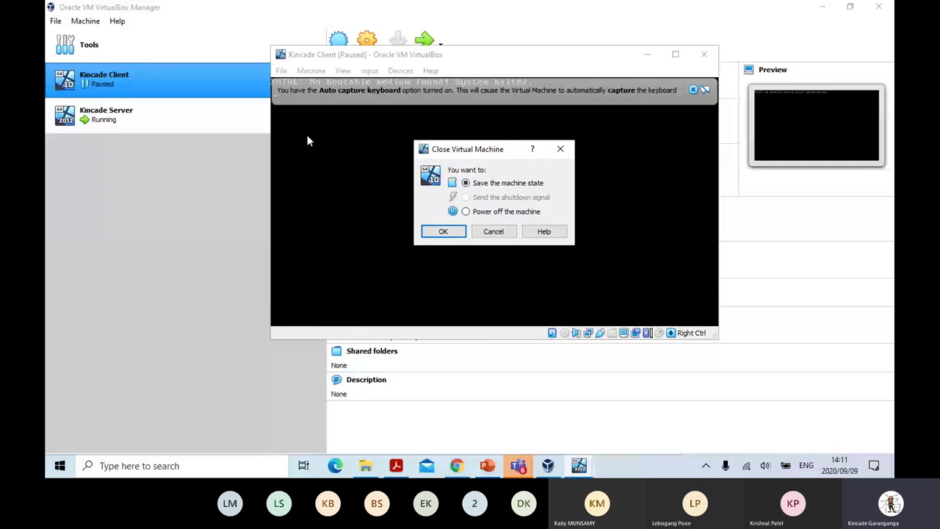
{"action": "left_click", "coordinate": [465, 211]}
{"action": "left_click", "coordinate": [441, 231]}
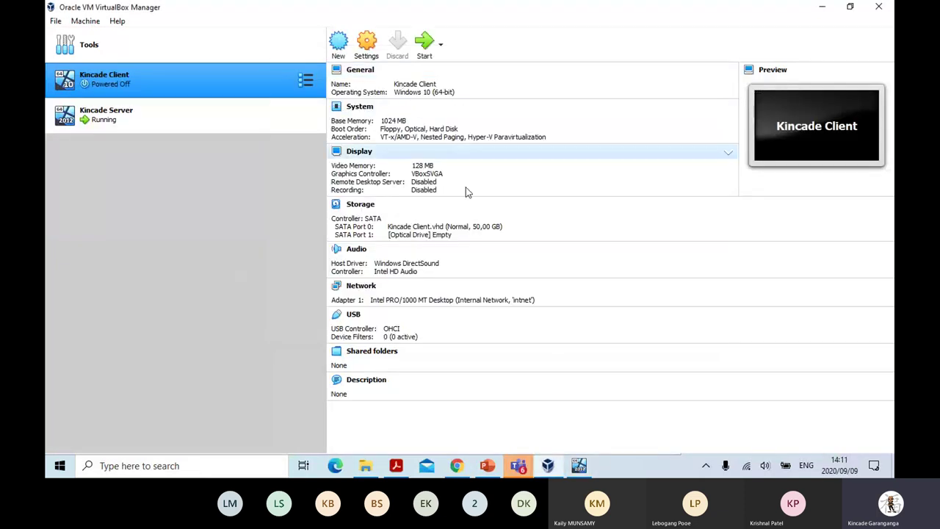
{"action": "left_click", "coordinate": [138, 116]}
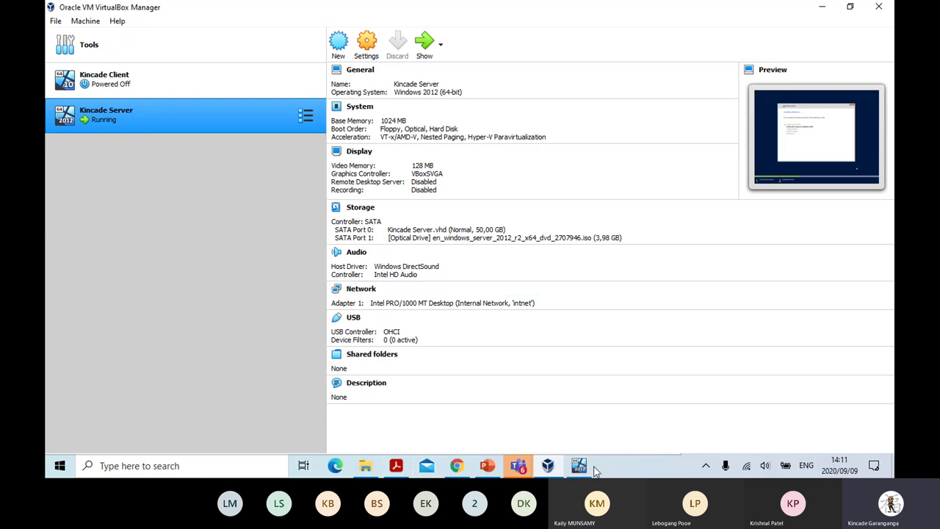
- Bring the Kincade Server window forward to watch Windows Setup reach 60%
{"action": "mouse_move", "coordinate": [580, 471]}
{"action": "left_click", "coordinate": [567, 411]}
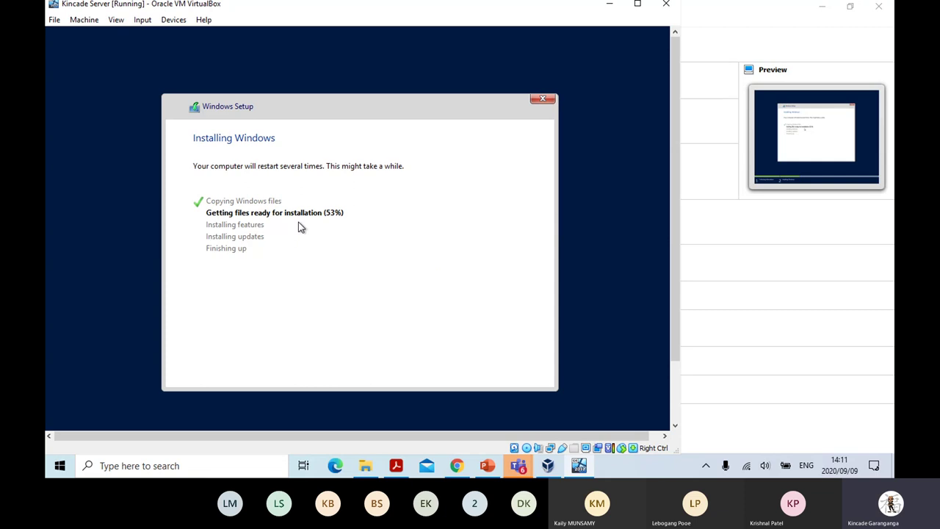
{"action": "mouse_move", "coordinate": [548, 474]}
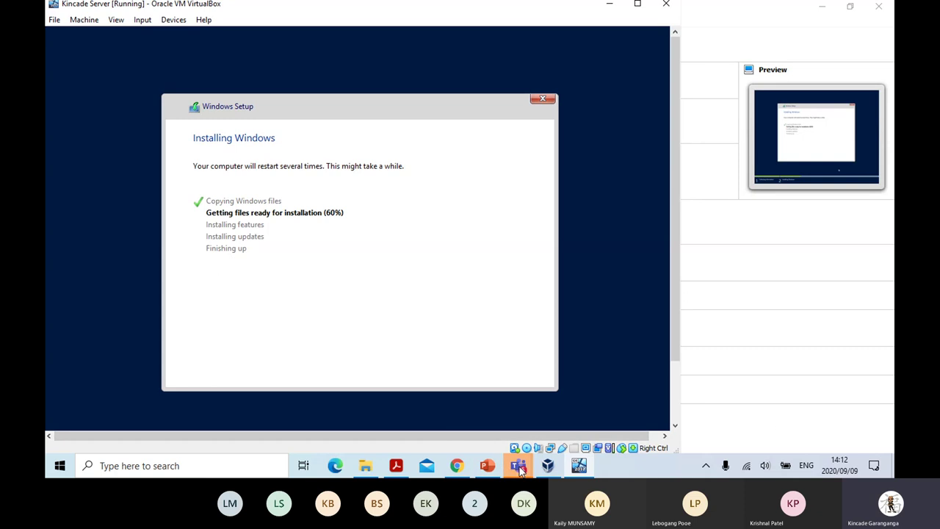
- Bring the Teams meeting window to the front and stop sharing the screen
{"action": "mouse_move", "coordinate": [518, 468]}
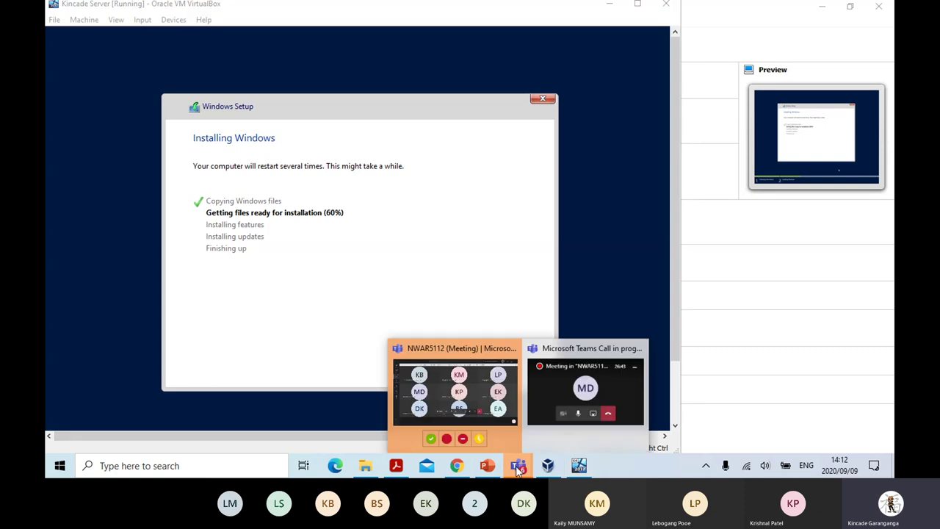
{"action": "left_click", "coordinate": [461, 389]}
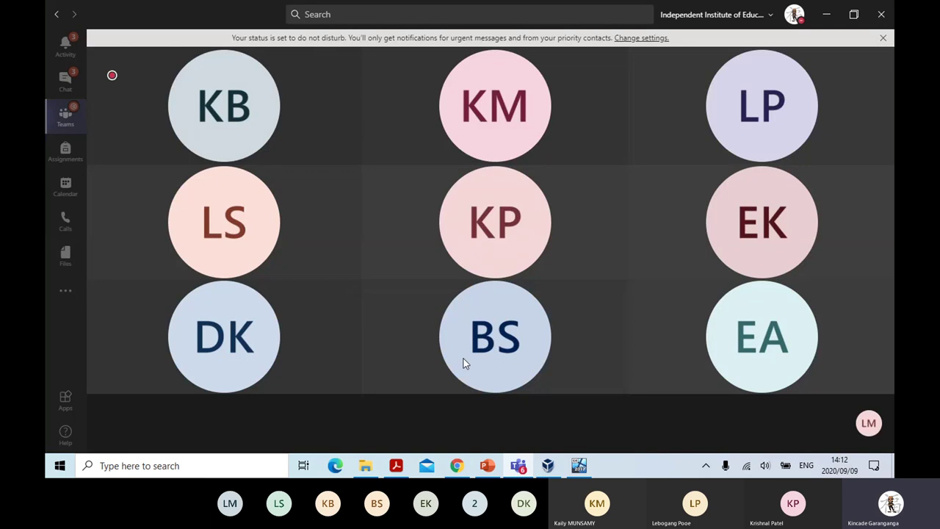
{"action": "mouse_move", "coordinate": [463, 363]}
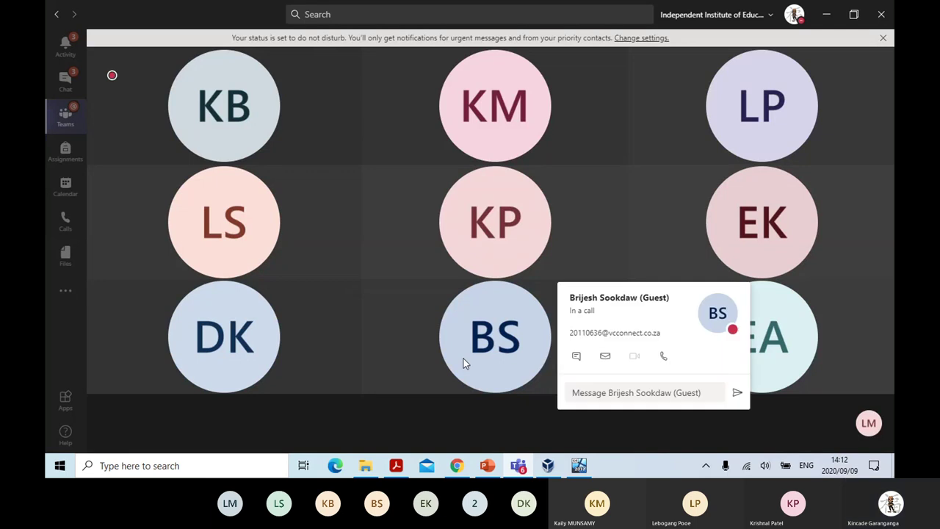
{"action": "mouse_move", "coordinate": [408, 339]}
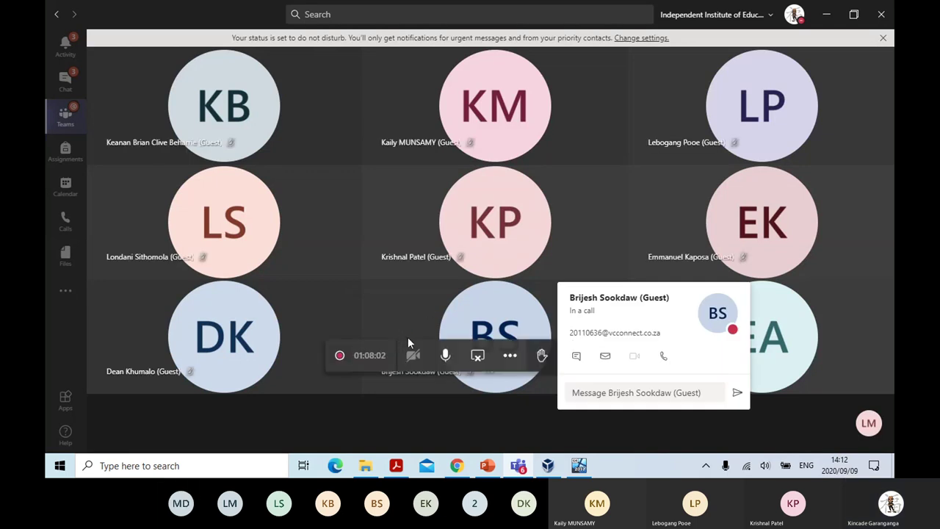
{"action": "left_click", "coordinate": [478, 357]}
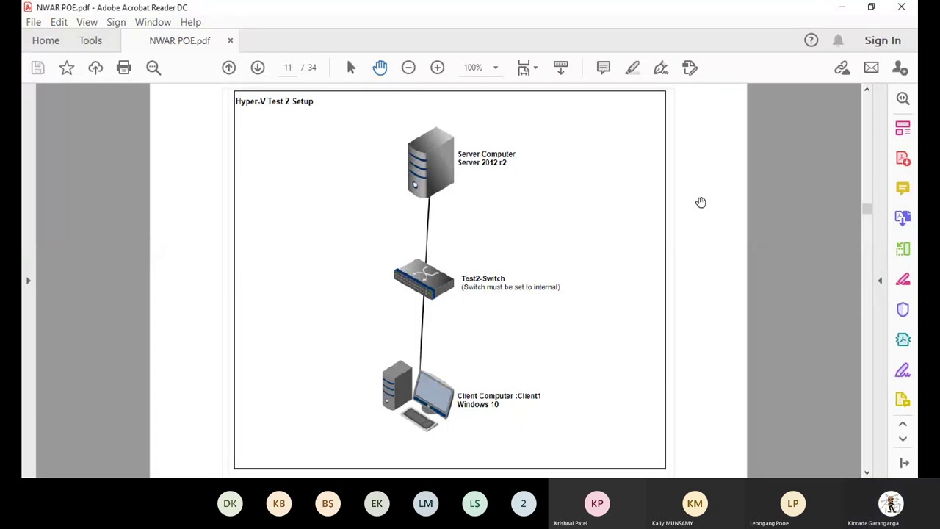
- Scroll page 11 of NWAR POE.pdf down to the screenshot-saving instructions below the diagram
{"action": "scroll", "coordinate": [451, 211], "scroll_direction": "down", "scroll_amount": 10}
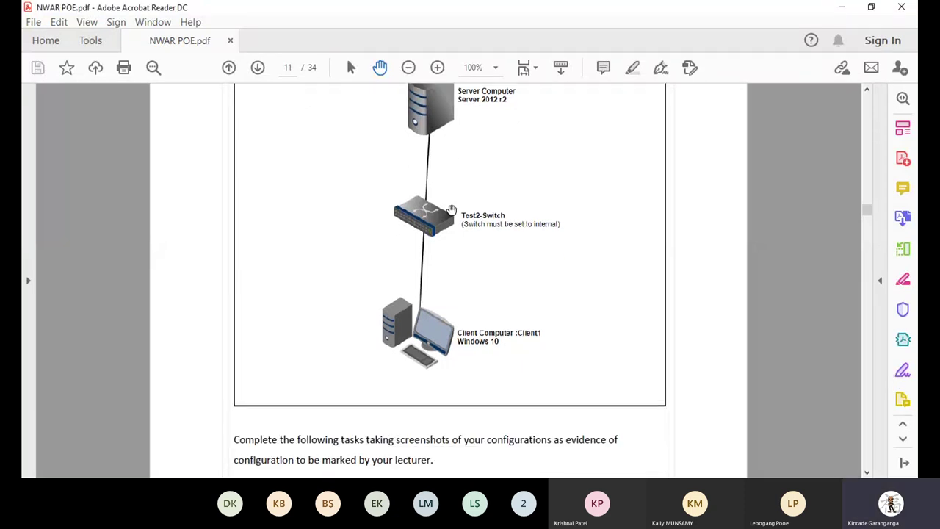
{"action": "scroll", "coordinate": [451, 211], "scroll_direction": "down", "scroll_amount": 2}
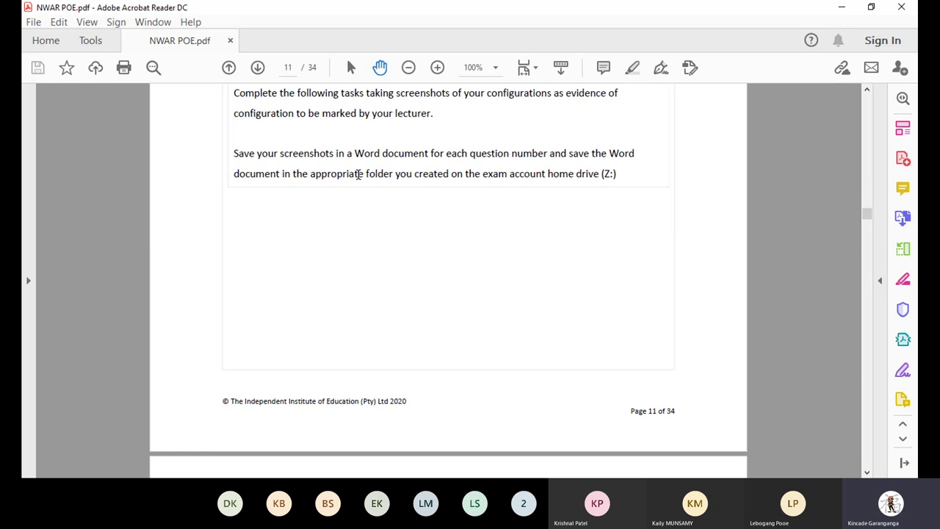
- Scroll to page 12's Activity 1 Active Directory task with DomainController1 at 192.168.20.2
{"action": "scroll", "coordinate": [358, 174], "scroll_direction": "down", "scroll_amount": 10}
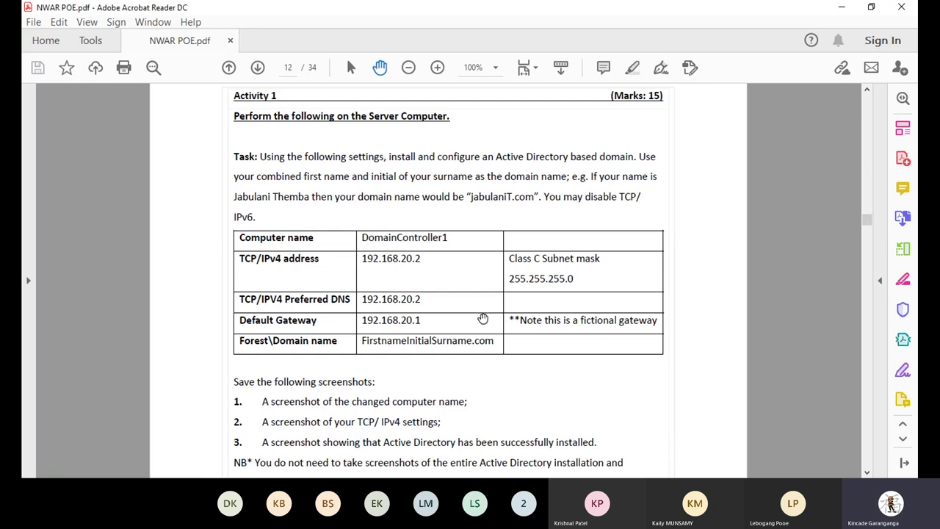
- Scroll past the Activity 1 rubric to Activity 2's DHCP task reserving 10 addresses
{"action": "scroll", "coordinate": [483, 318], "scroll_direction": "down", "scroll_amount": 1}
{"action": "scroll", "coordinate": [482, 321], "scroll_direction": "down", "scroll_amount": 10}
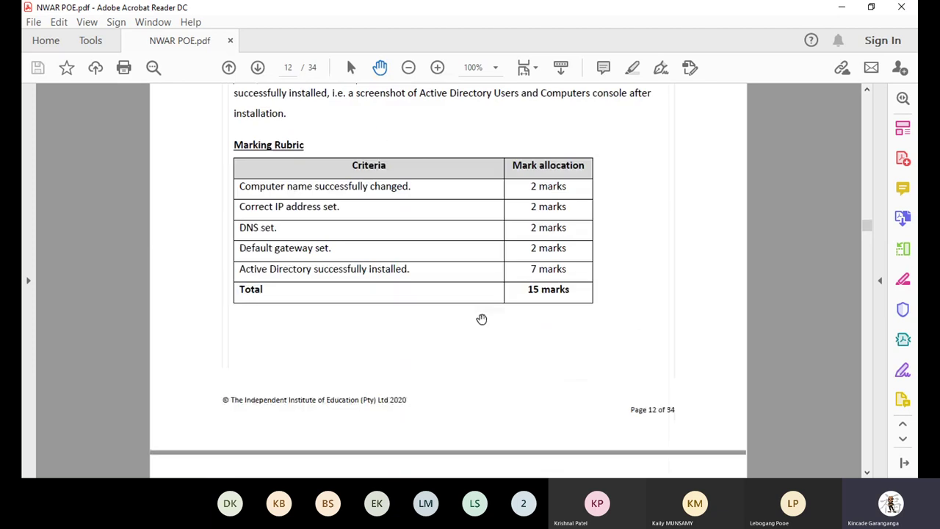
{"action": "scroll", "coordinate": [481, 316], "scroll_direction": "down", "scroll_amount": 10}
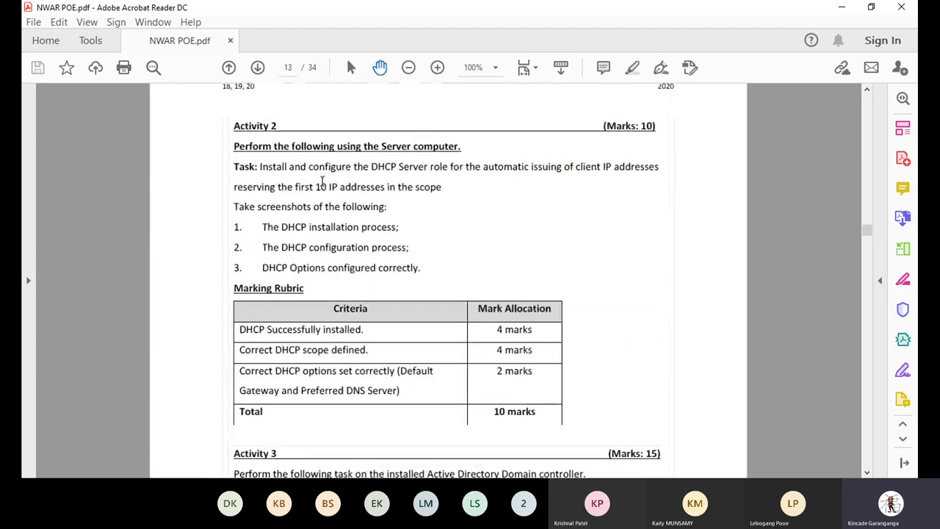
{"action": "scroll", "coordinate": [322, 182], "scroll_direction": "down", "scroll_amount": 1}
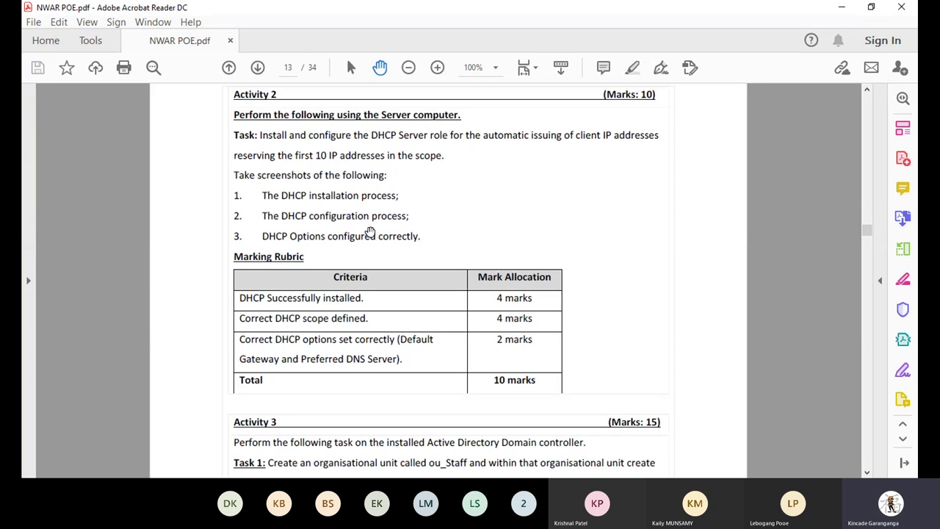
- Scroll pages 13–14 to Activity 3: ou_Staff sub-OUs and the ou_SalesReps user table with weekday 8:00AM–5:00PM logon
{"action": "scroll", "coordinate": [382, 217], "scroll_direction": "down", "scroll_amount": 5}
{"action": "scroll", "coordinate": [383, 215], "scroll_direction": "down", "scroll_amount": 9}
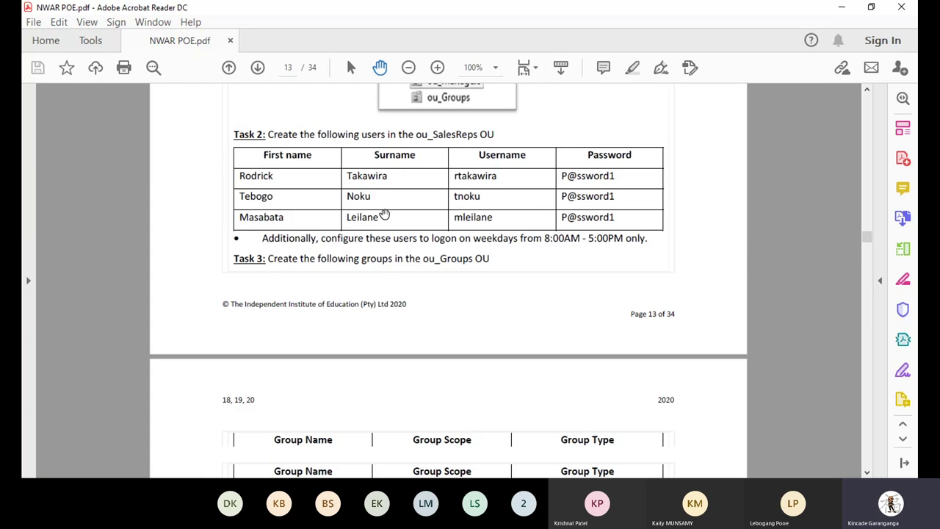
{"action": "scroll", "coordinate": [383, 215], "scroll_direction": "down", "scroll_amount": 3}
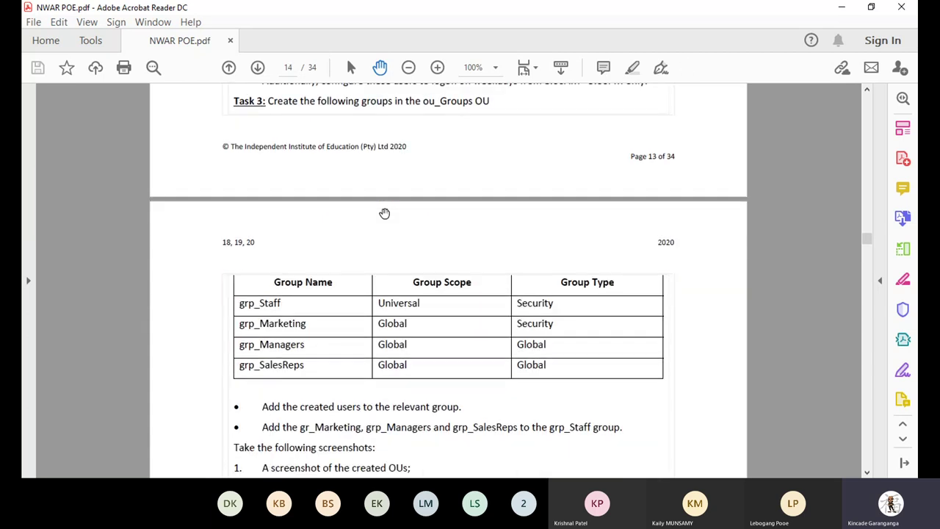
{"action": "scroll", "coordinate": [385, 213], "scroll_direction": "up", "scroll_amount": 8}
{"action": "scroll", "coordinate": [384, 213], "scroll_direction": "up", "scroll_amount": 8}
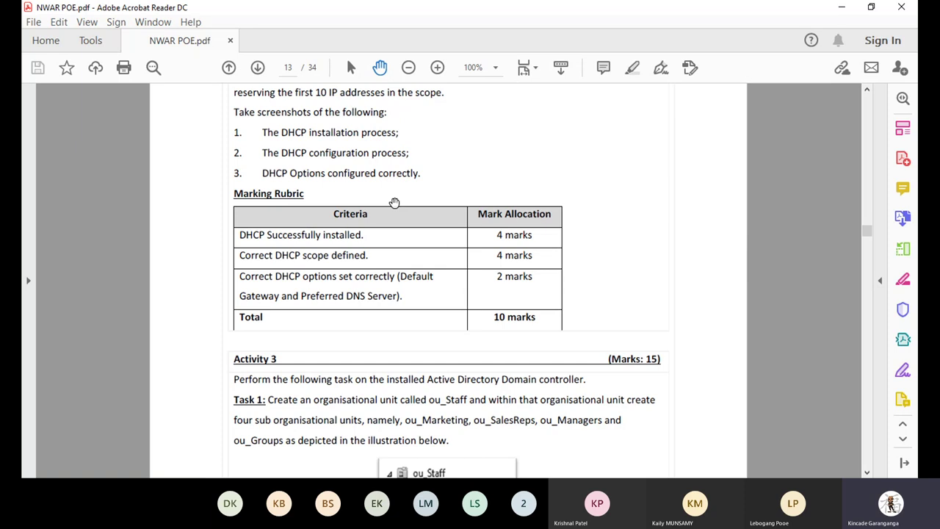
{"action": "scroll", "coordinate": [394, 203], "scroll_direction": "down", "scroll_amount": 6}
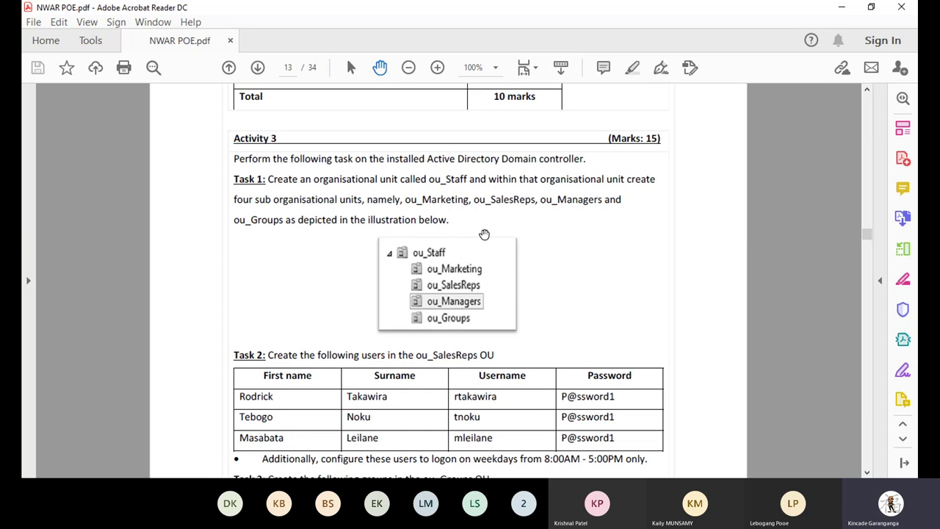
{"action": "scroll", "coordinate": [470, 239], "scroll_direction": "down", "scroll_amount": 1}
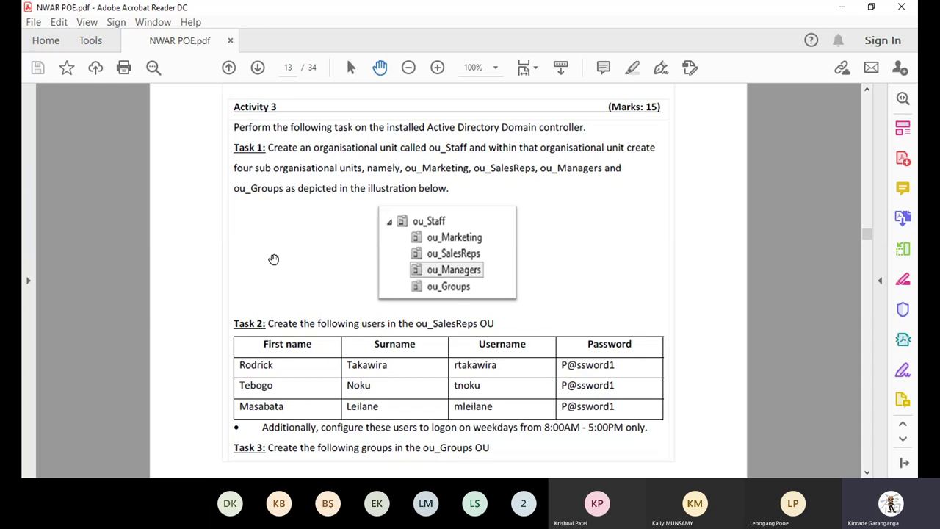
{"action": "scroll", "coordinate": [274, 259], "scroll_direction": "down", "scroll_amount": 2}
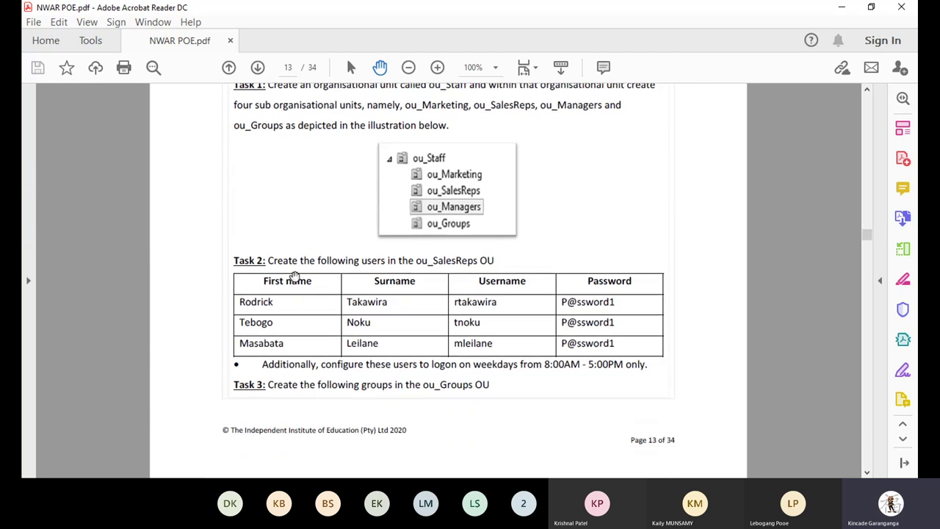
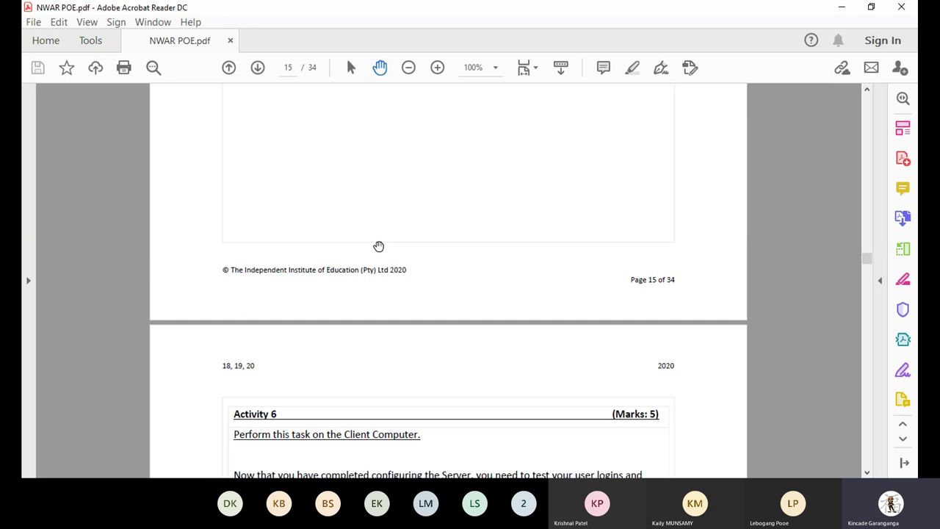
- Read Activity 6 on page 16, then return to page 11's instructions on saving screenshots to Z:
{"action": "scroll", "coordinate": [379, 246], "scroll_direction": "down", "scroll_amount": 2}
{"action": "scroll", "coordinate": [379, 246], "scroll_direction": "down", "scroll_amount": 5}
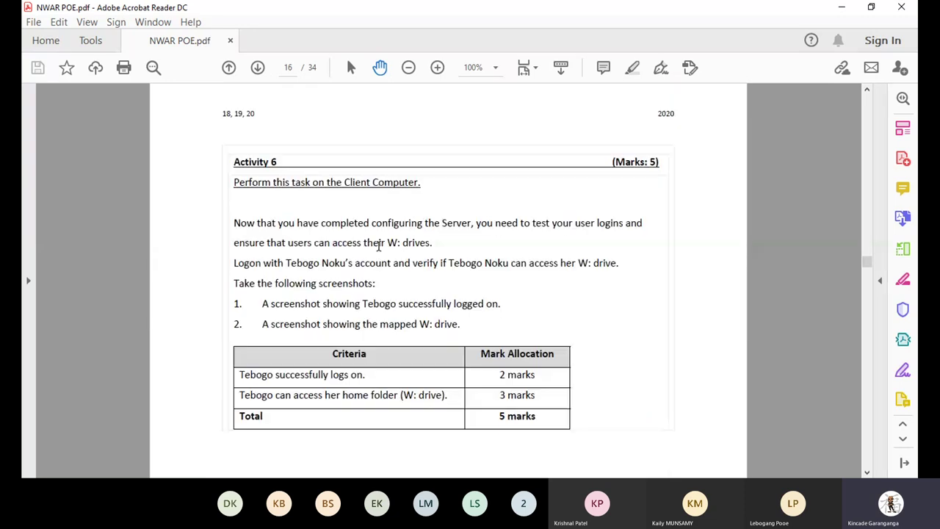
{"action": "scroll", "coordinate": [374, 246], "scroll_direction": "down", "scroll_amount": 2}
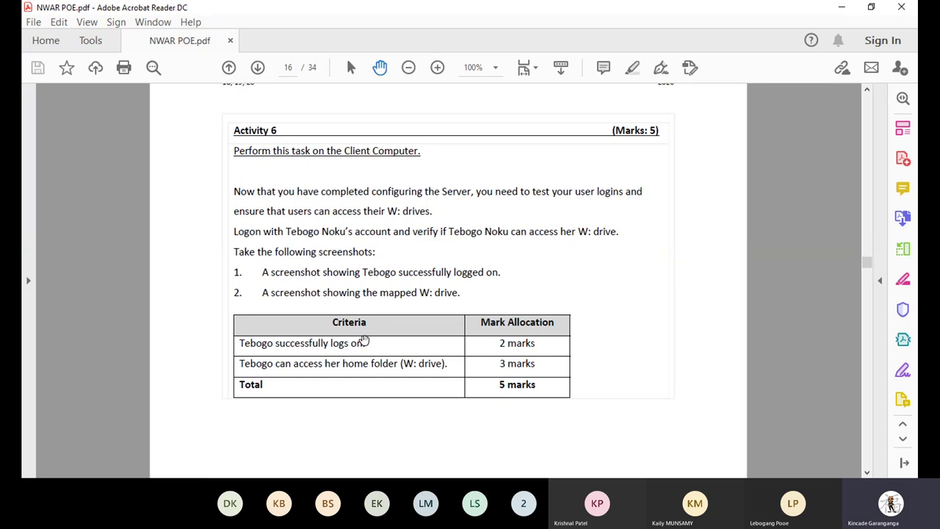
{"action": "scroll", "coordinate": [364, 338], "scroll_direction": "down", "scroll_amount": 4}
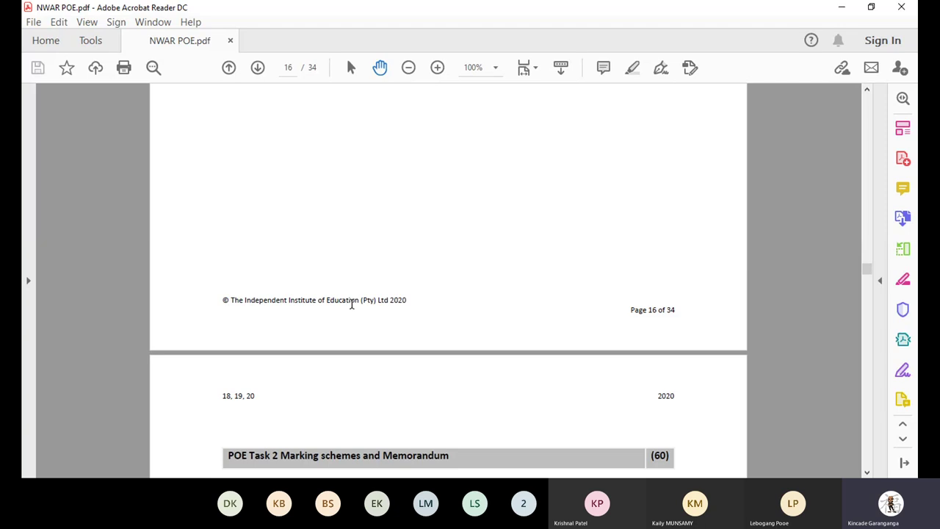
{"action": "scroll", "coordinate": [354, 304], "scroll_direction": "up", "scroll_amount": 15}
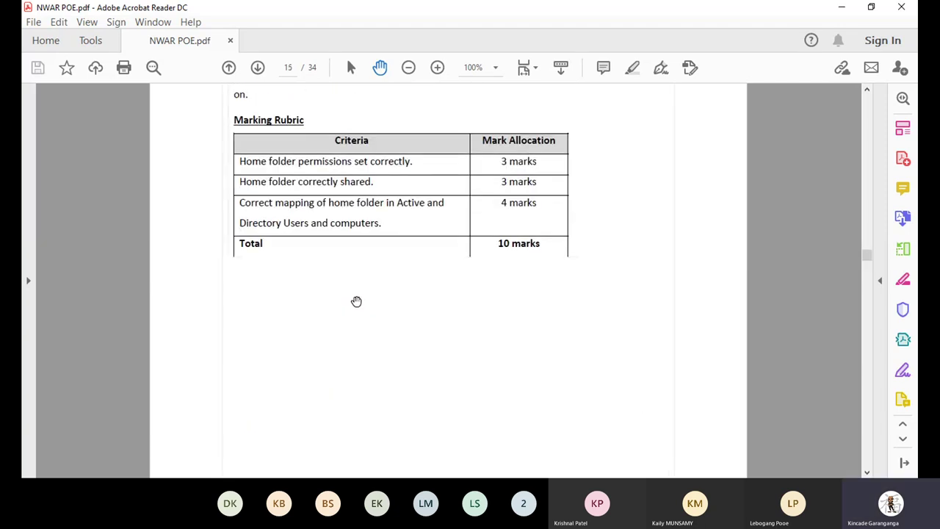
{"action": "scroll", "coordinate": [367, 291], "scroll_direction": "up", "scroll_amount": 2}
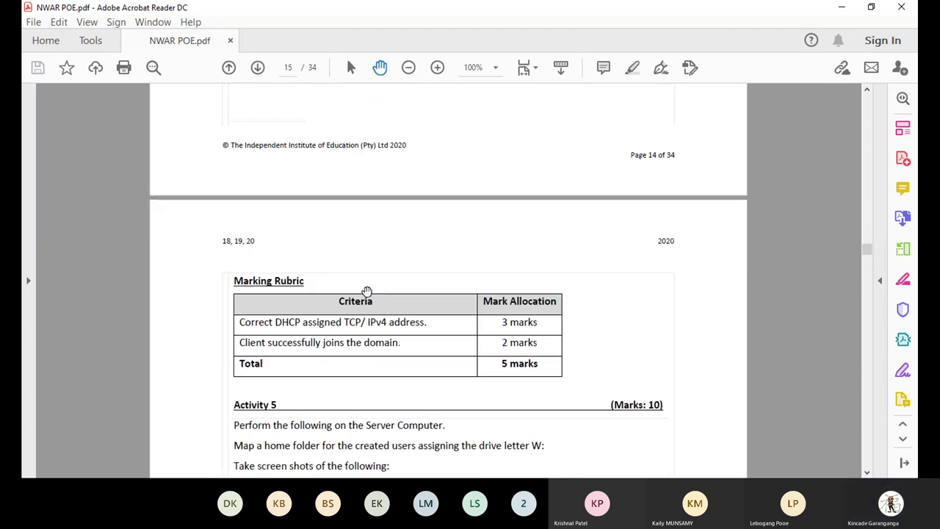
{"action": "scroll", "coordinate": [366, 291], "scroll_direction": "up", "scroll_amount": 11}
{"action": "scroll", "coordinate": [366, 291], "scroll_direction": "up", "scroll_amount": 12}
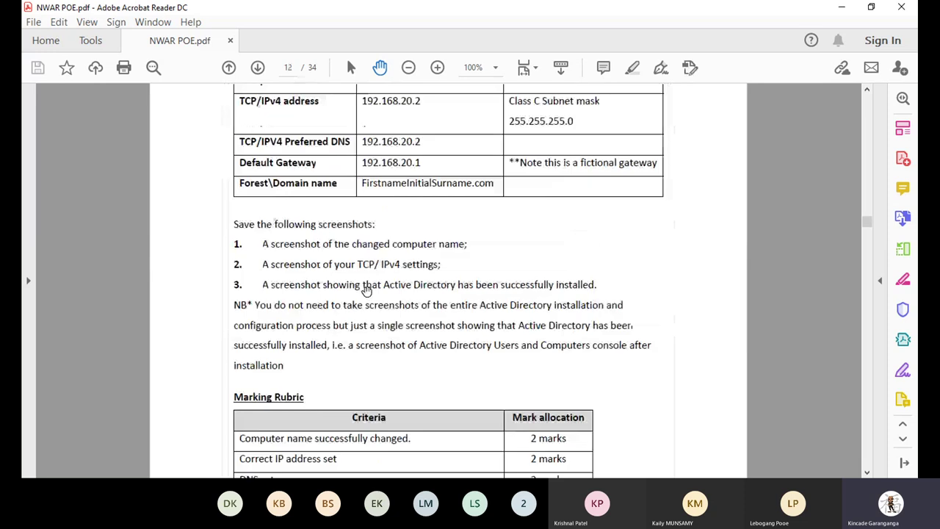
{"action": "scroll", "coordinate": [366, 291], "scroll_direction": "up", "scroll_amount": 6}
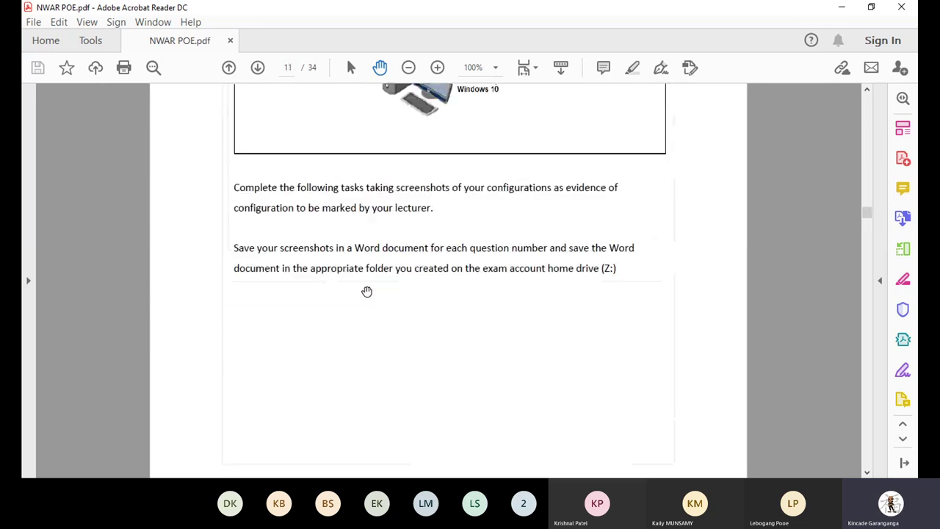
- Close the mouse integration notification bar on the Kincade Server VM window
{"action": "scroll", "coordinate": [366, 292], "scroll_direction": "up", "scroll_amount": 3}
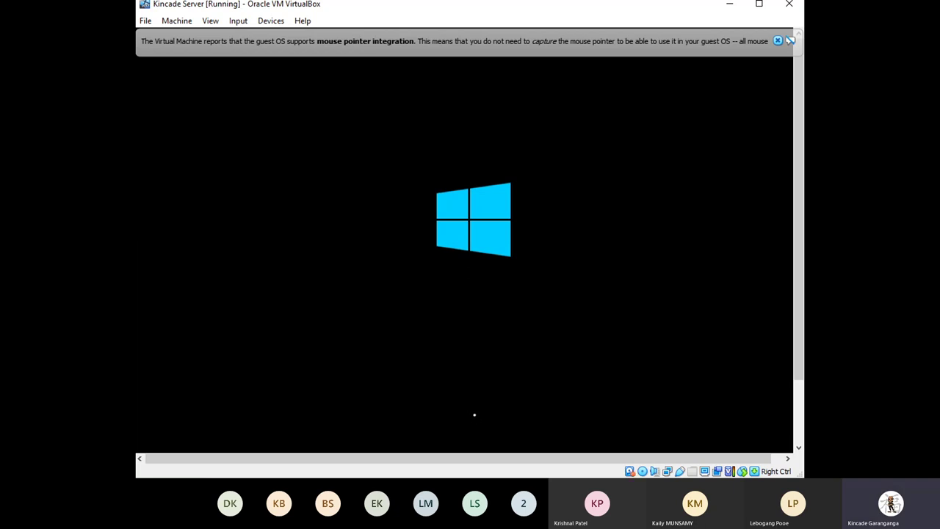
{"action": "left_click", "coordinate": [777, 40]}
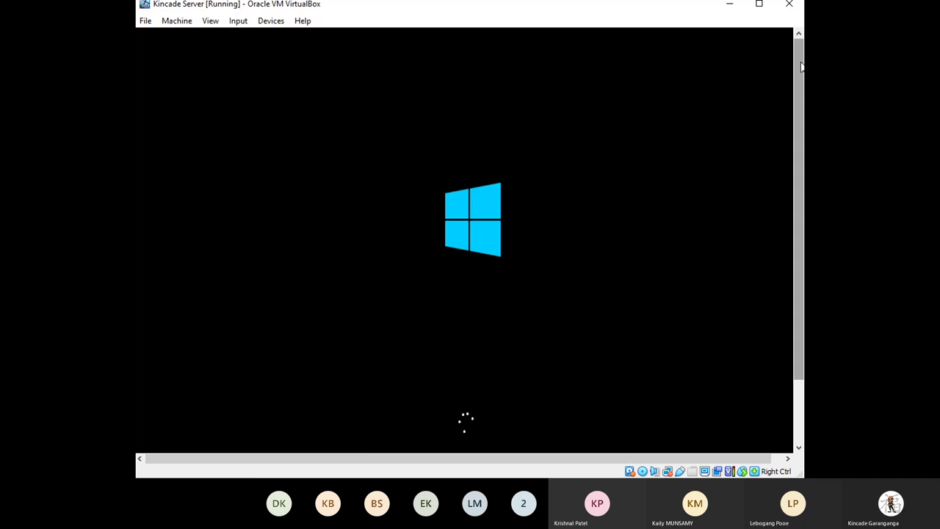
- Scroll the VM view down while Windows boots to Getting devices ready 92%
{"action": "scroll", "coordinate": [798, 106], "scroll_direction": "down", "scroll_amount": 2}
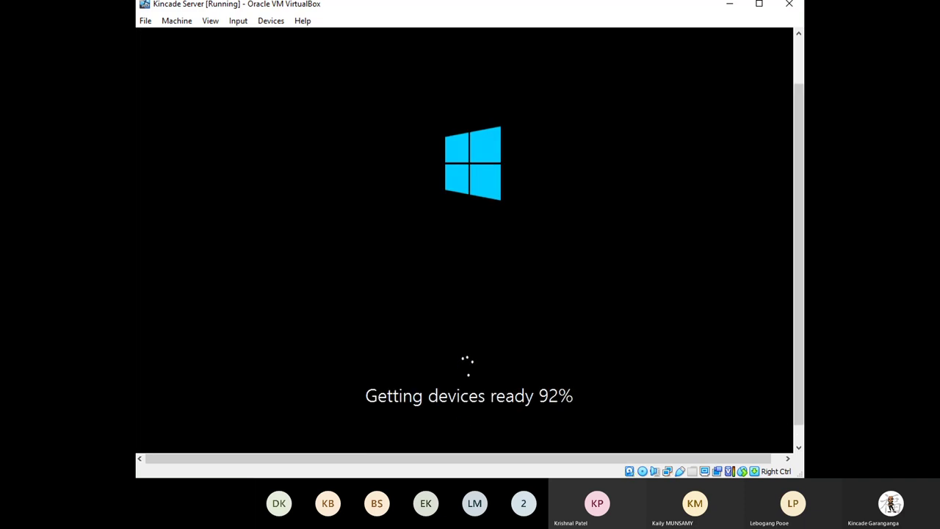
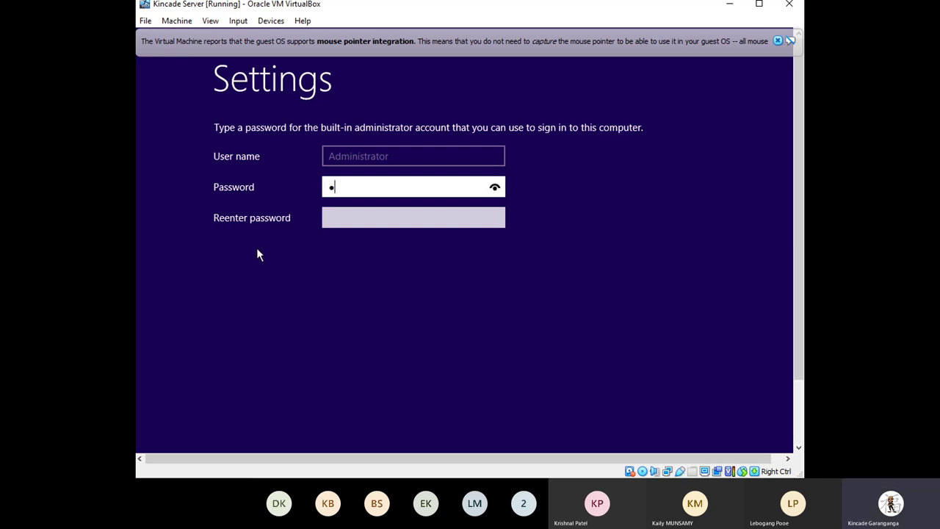
- Enter the Administrator password, reveal it to check, retype it to confirm, and submit
{"action": "left_click", "coordinate": [495, 188]}
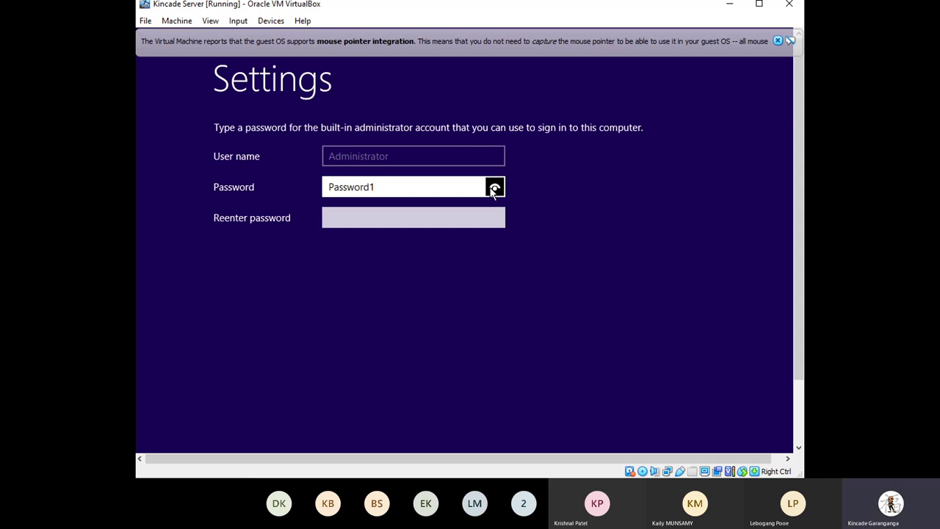
{"action": "left_click", "coordinate": [407, 217]}
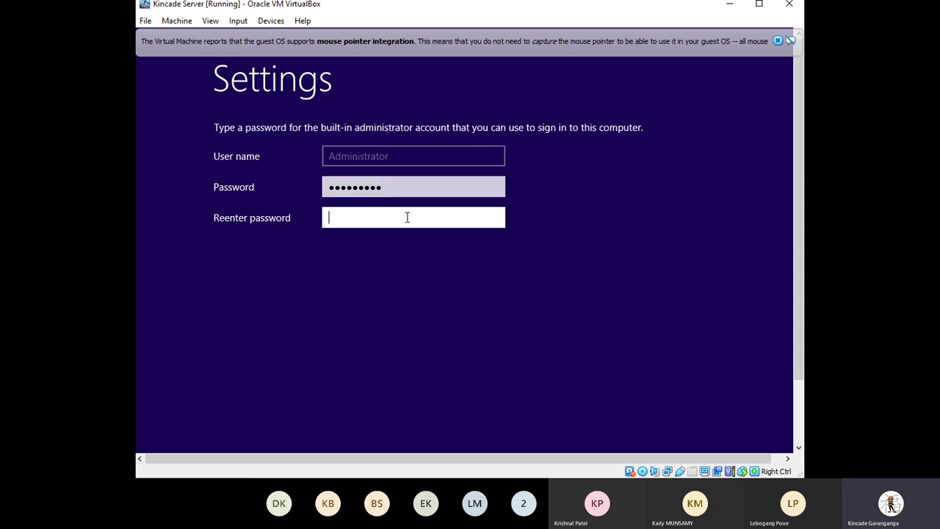
{"action": "key", "text": "Return"}
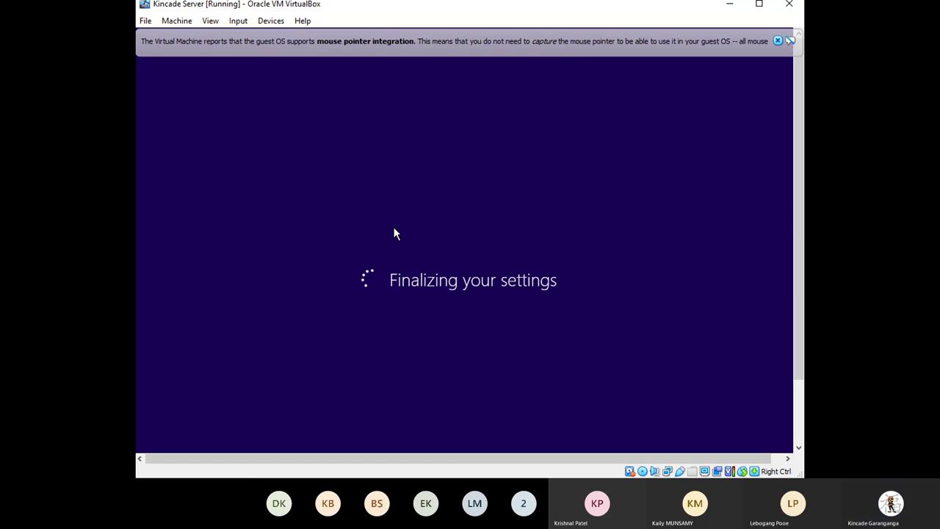
- Close the mouse-integration notification bar while setup finishes to the lock screen
{"action": "left_click", "coordinate": [778, 41]}
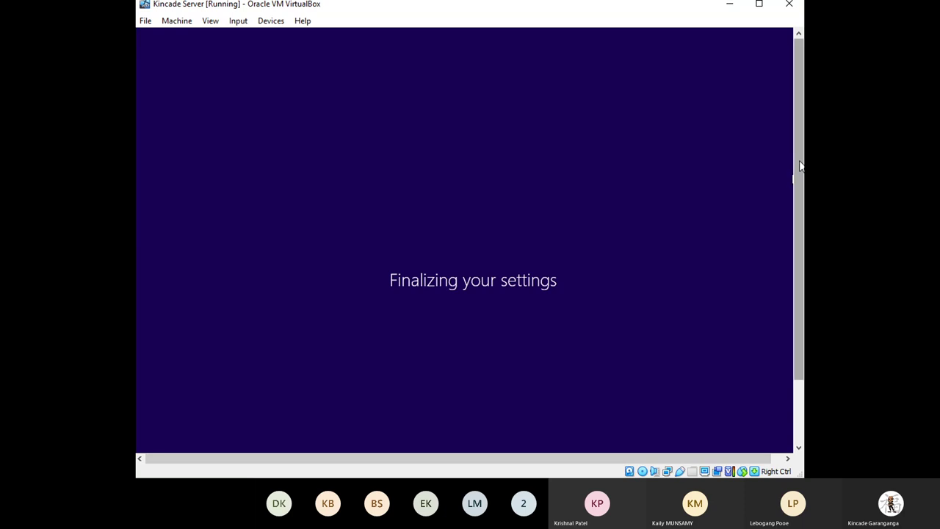
{"action": "left_click_drag", "start_coordinate": [801, 166], "coordinate": [798, 223]}
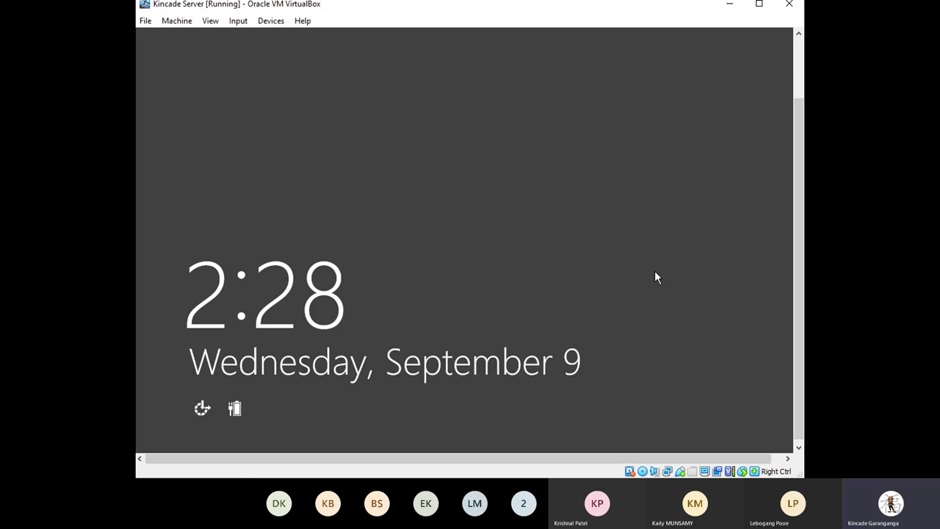
- Send Ctrl-Alt-Del to the Kincade Server VM via Input > Keyboard to unlock sign-in
{"action": "left_click_drag", "start_coordinate": [798, 126], "coordinate": [800, 74]}
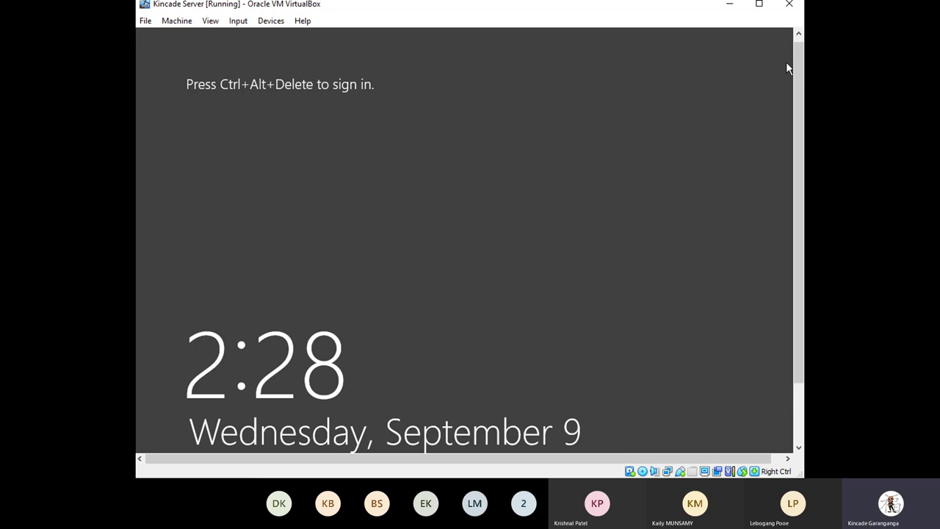
{"action": "left_click_drag", "start_coordinate": [795, 50], "coordinate": [800, 76]}
{"action": "scroll", "coordinate": [799, 71], "scroll_direction": "up", "scroll_amount": 1}
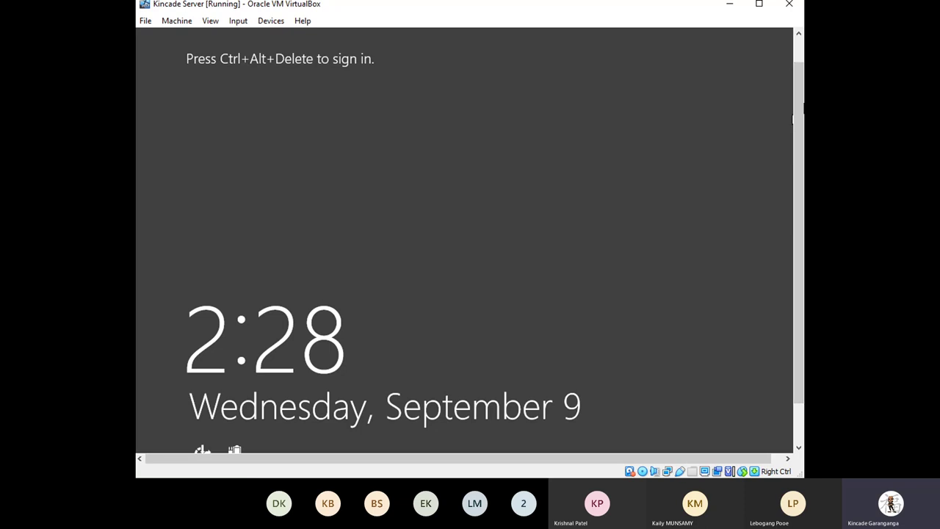
{"action": "mouse_move", "coordinate": [800, 108]}
{"action": "left_mouse_down"}
{"action": "mouse_move", "coordinate": [801, 148]}
{"action": "mouse_move", "coordinate": [800, 95]}
{"action": "left_mouse_up"}
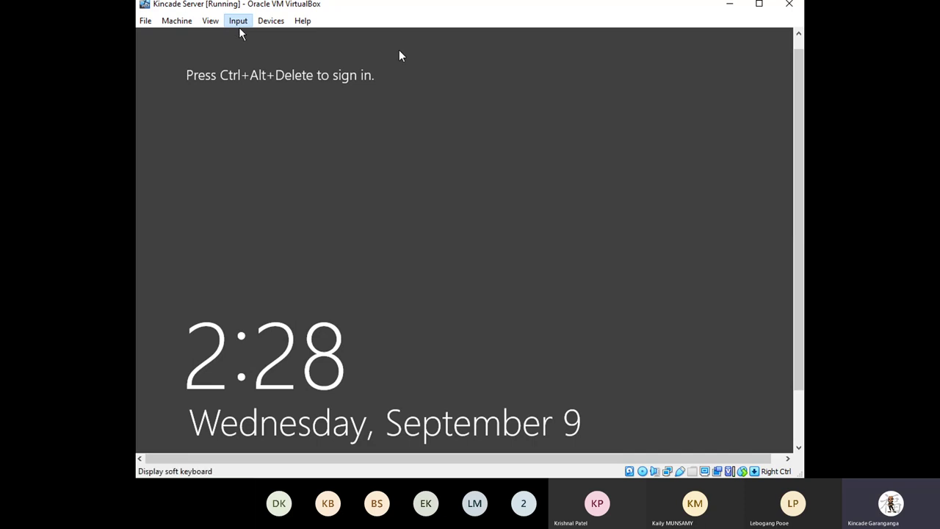
{"action": "left_click", "coordinate": [371, 76]}
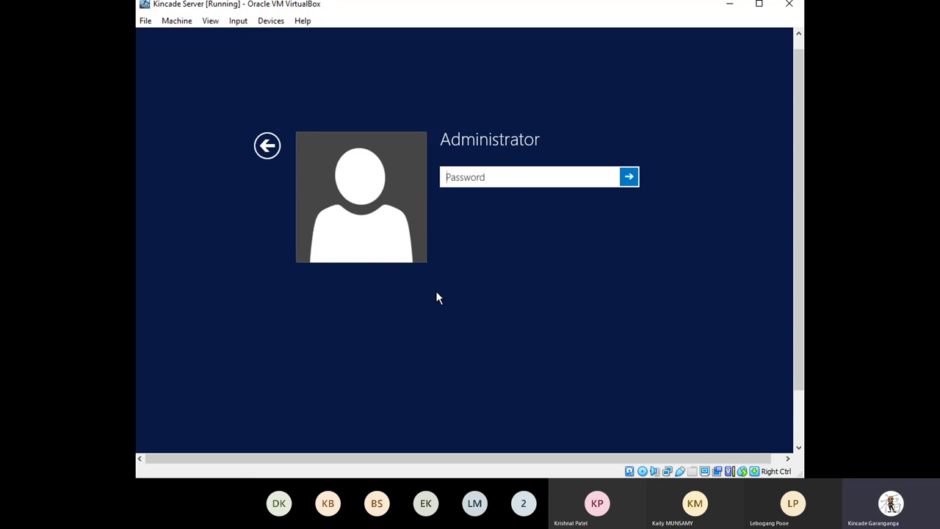
- Turn off Caps Lock, enter the Administrator password, verify it, and sign in
{"action": "key", "text": "Caps_Lock"}
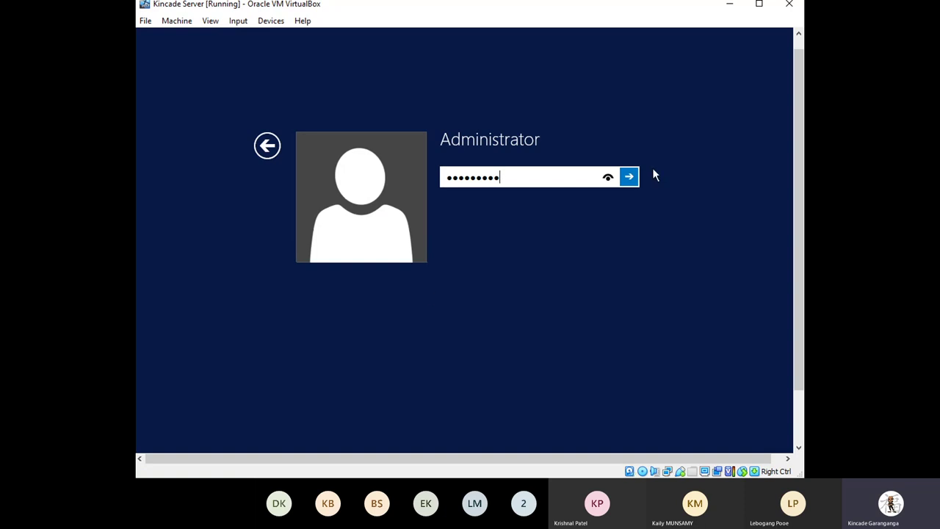
{"action": "left_click", "coordinate": [608, 177]}
{"action": "key", "text": "Return"}
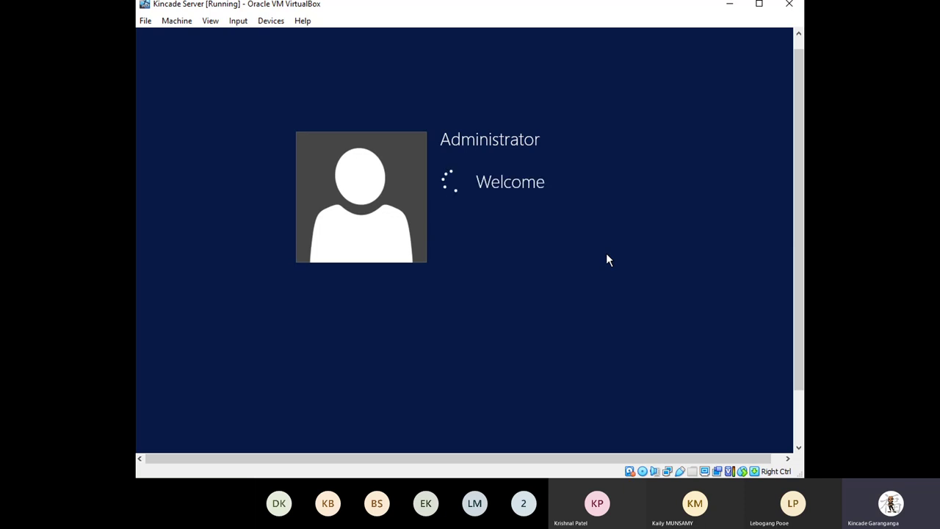